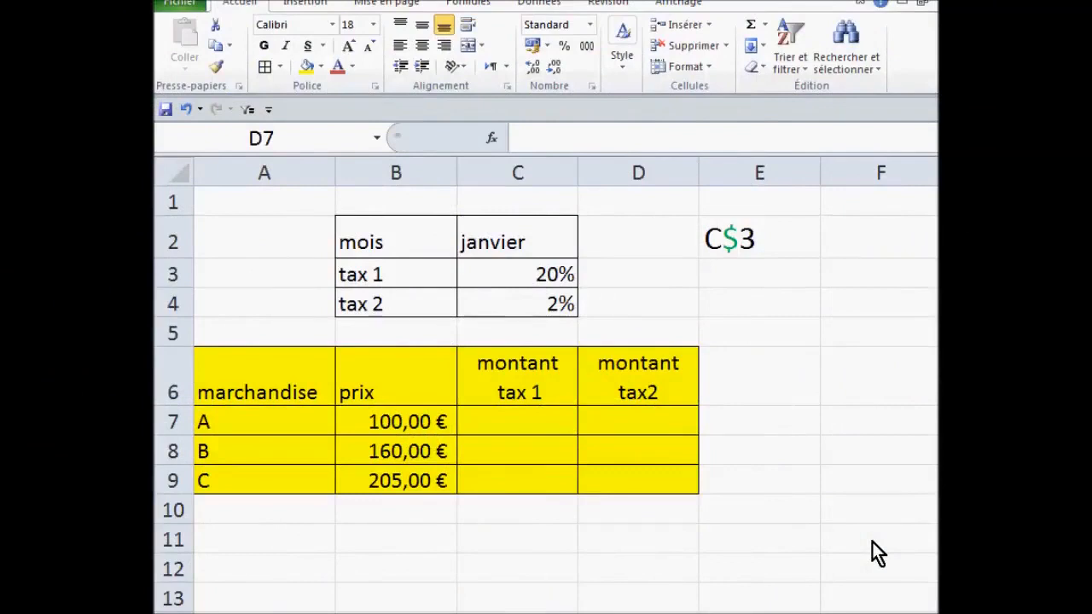
Step: Examine the dollar sign in the sample reference C$3 in cell E2
{"action": "left_click", "coordinate": [768, 247]}
{"action": "double_click", "coordinate": [726, 243]}
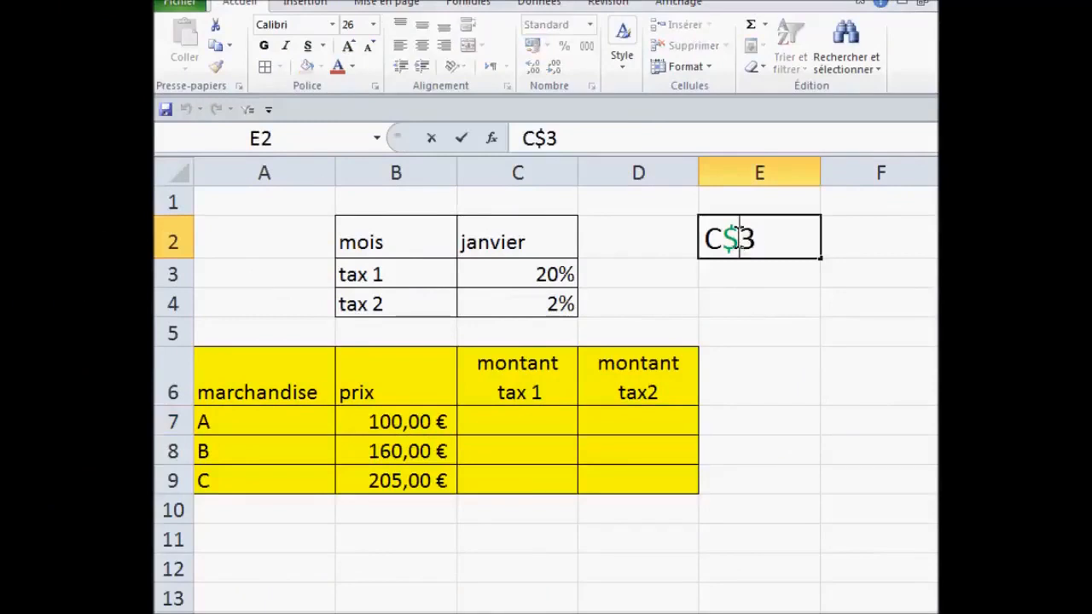
{"action": "left_click_drag", "start_coordinate": [723, 242], "coordinate": [737, 241]}
{"action": "left_click", "coordinate": [727, 242]}
{"action": "left_click_drag", "start_coordinate": [738, 238], "coordinate": [731, 237]}
{"action": "left_click", "coordinate": [745, 294]}
{"action": "left_click", "coordinate": [739, 240]}
{"action": "double_click", "coordinate": [739, 239]}
{"action": "left_click_drag", "start_coordinate": [738, 238], "coordinate": [724, 237]}
{"action": "left_click", "coordinate": [758, 305]}
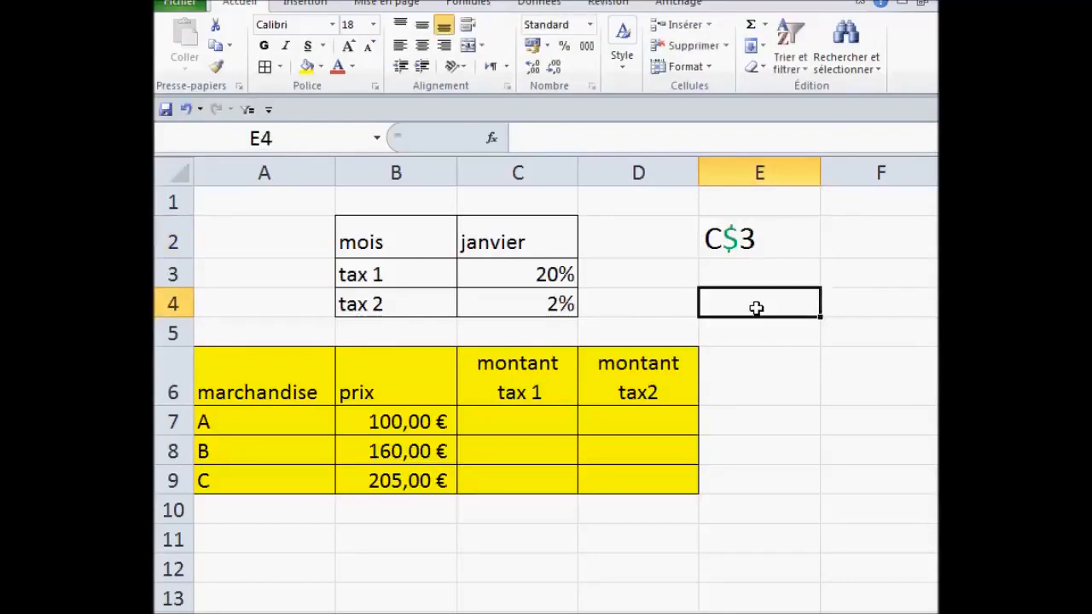
{"action": "left_click", "coordinate": [739, 240]}
{"action": "double_click", "coordinate": [731, 238]}
{"action": "left_click_drag", "start_coordinate": [737, 232], "coordinate": [730, 229]}
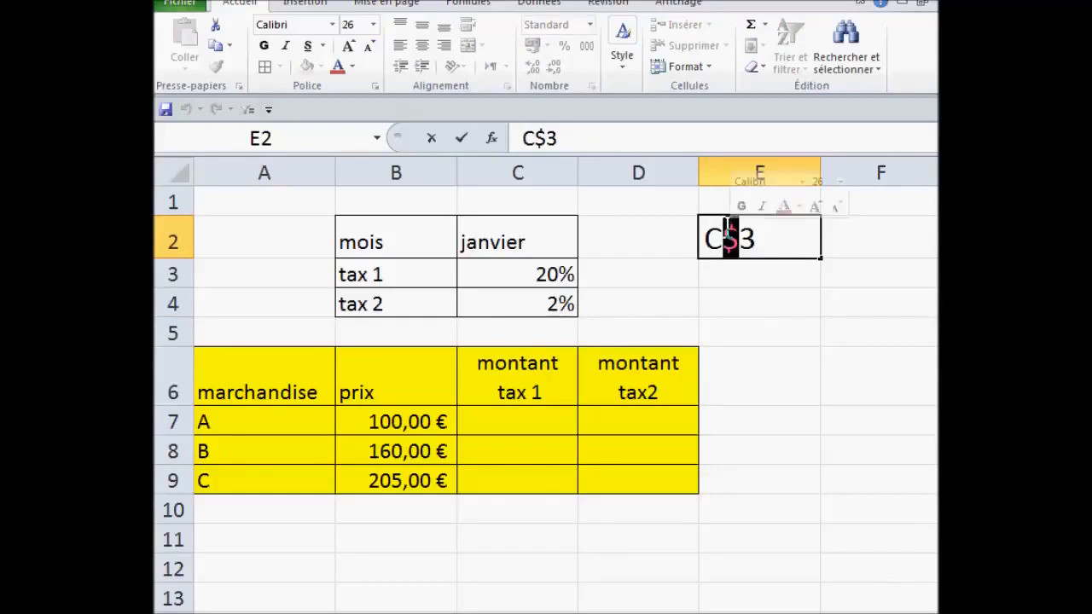
{"action": "left_click", "coordinate": [769, 296]}
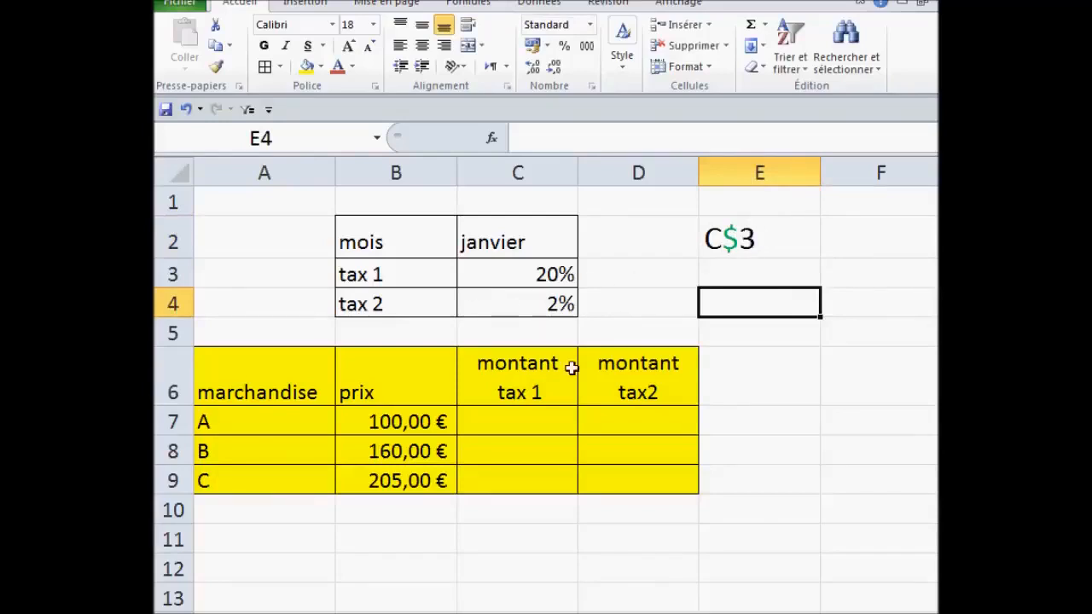
{"action": "left_click", "coordinate": [727, 237]}
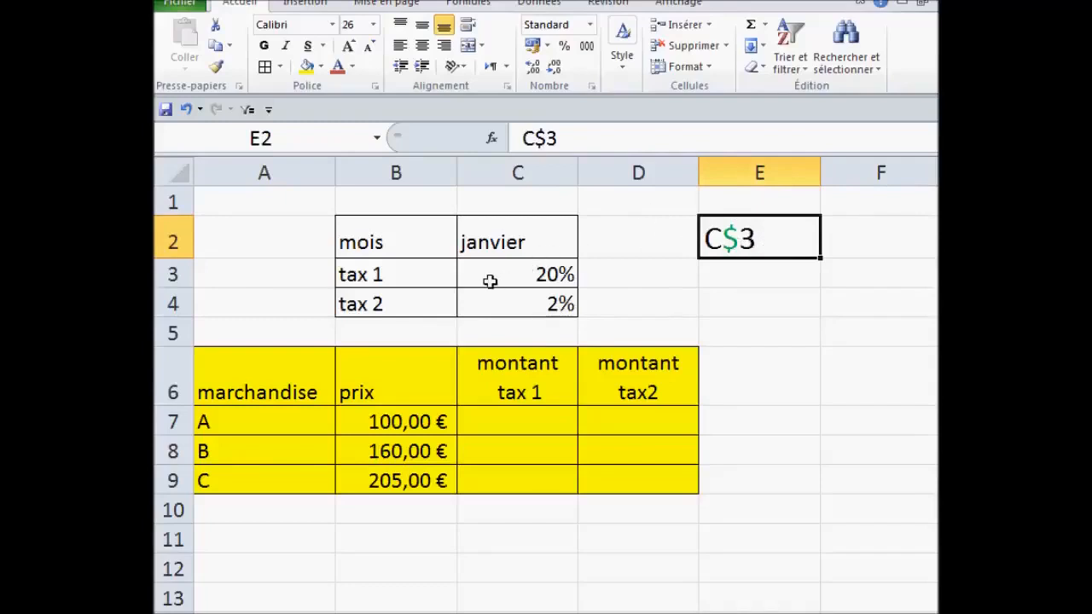
Step: Fill the whole of row 3 with light green to mark the row fixed by the C$3 reference
{"action": "left_click", "coordinate": [171, 275]}
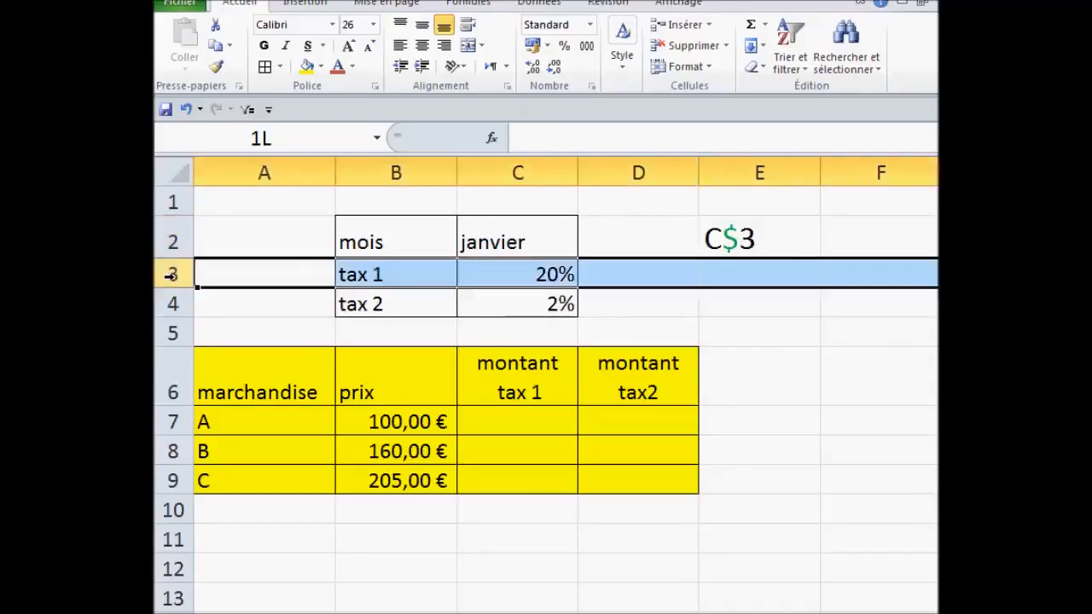
{"action": "left_click", "coordinate": [319, 66]}
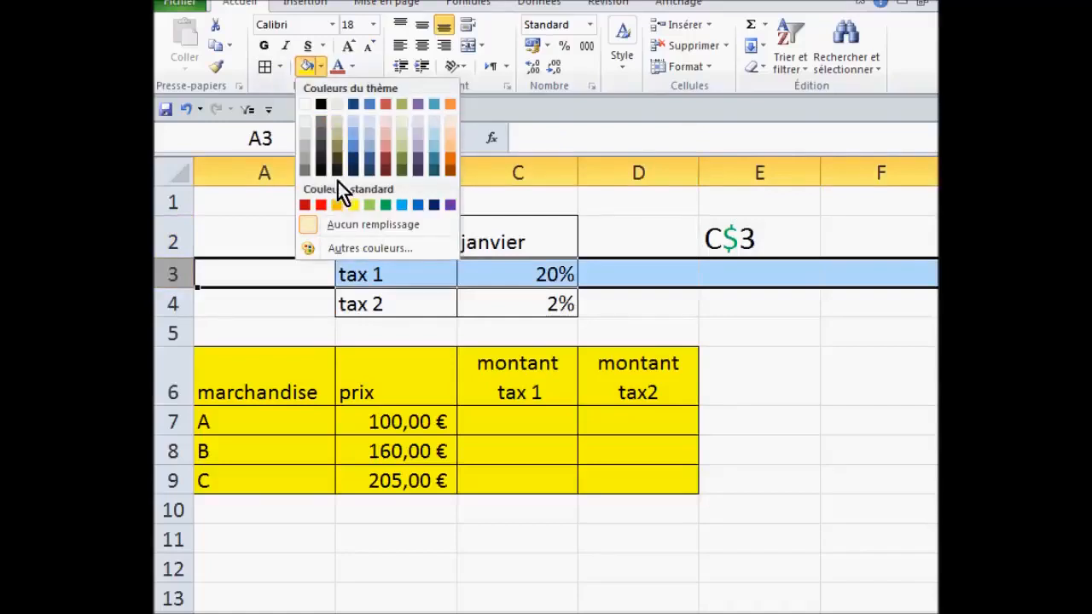
{"action": "left_click", "coordinate": [368, 205]}
{"action": "left_click", "coordinate": [760, 386]}
{"action": "left_click", "coordinate": [741, 280]}
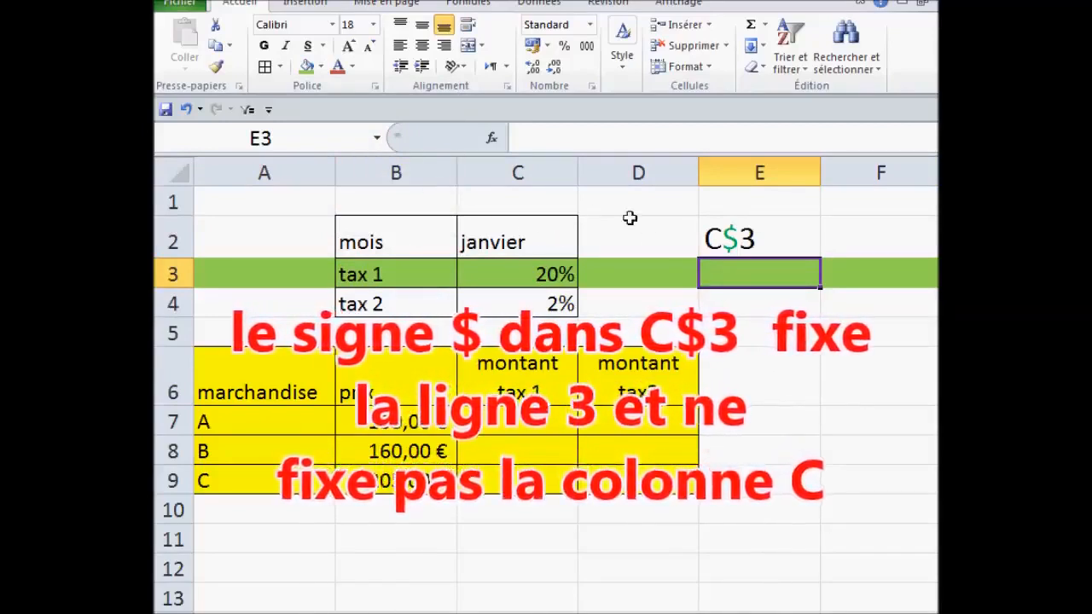
Step: Enter the formula =B7*C3 in C7 and copy it down through C9
{"action": "left_click", "coordinate": [554, 420]}
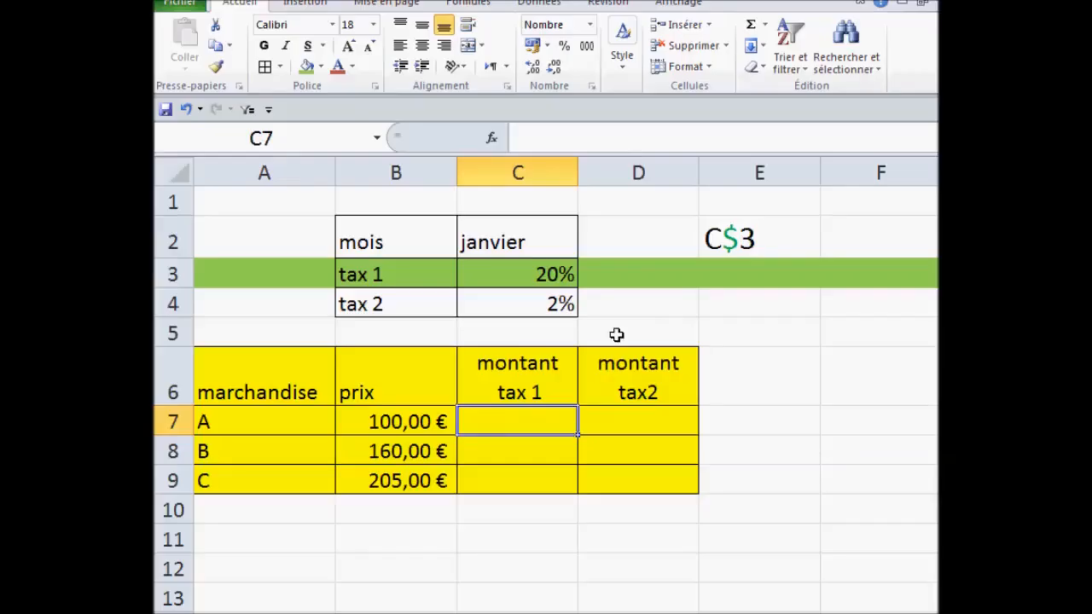
{"action": "left_click", "coordinate": [589, 420]}
{"action": "left_click", "coordinate": [498, 421]}
{"action": "type", "text": "="}
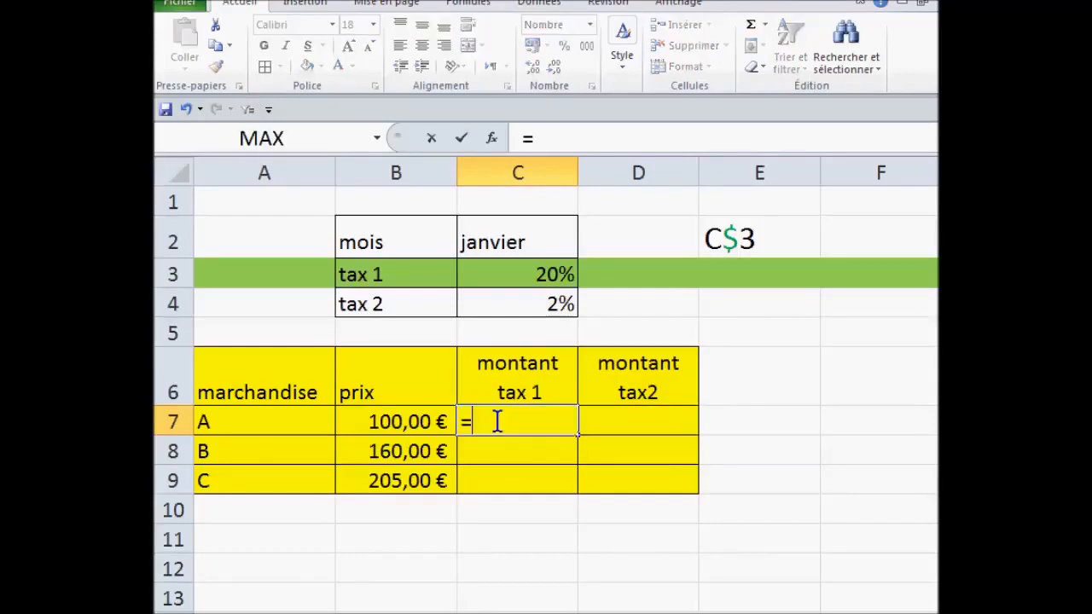
{"action": "left_click", "coordinate": [368, 425]}
{"action": "type", "text": "*"}
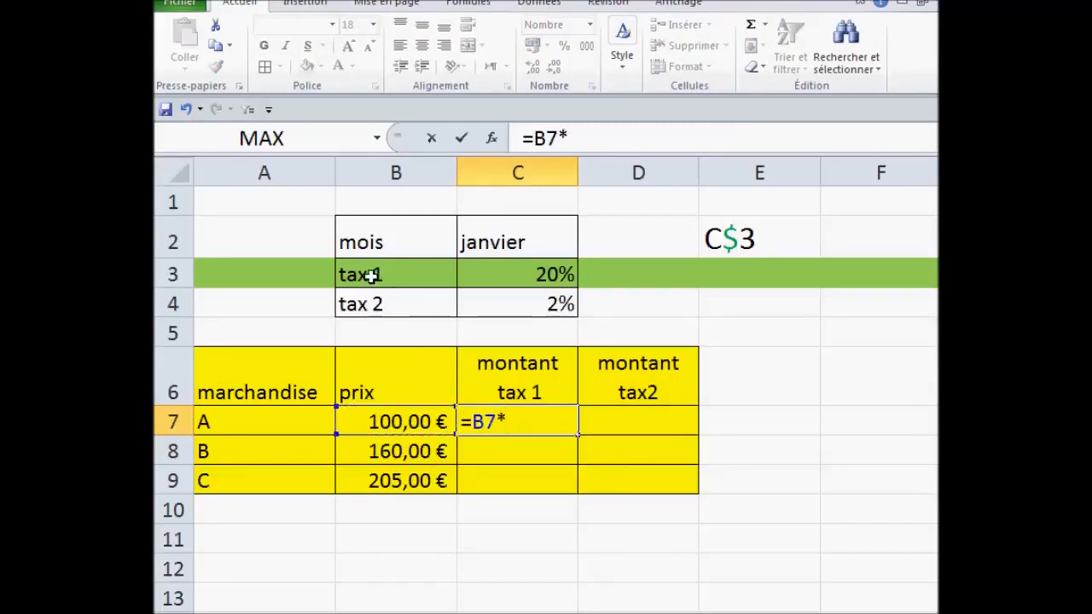
{"action": "left_click", "coordinate": [509, 274]}
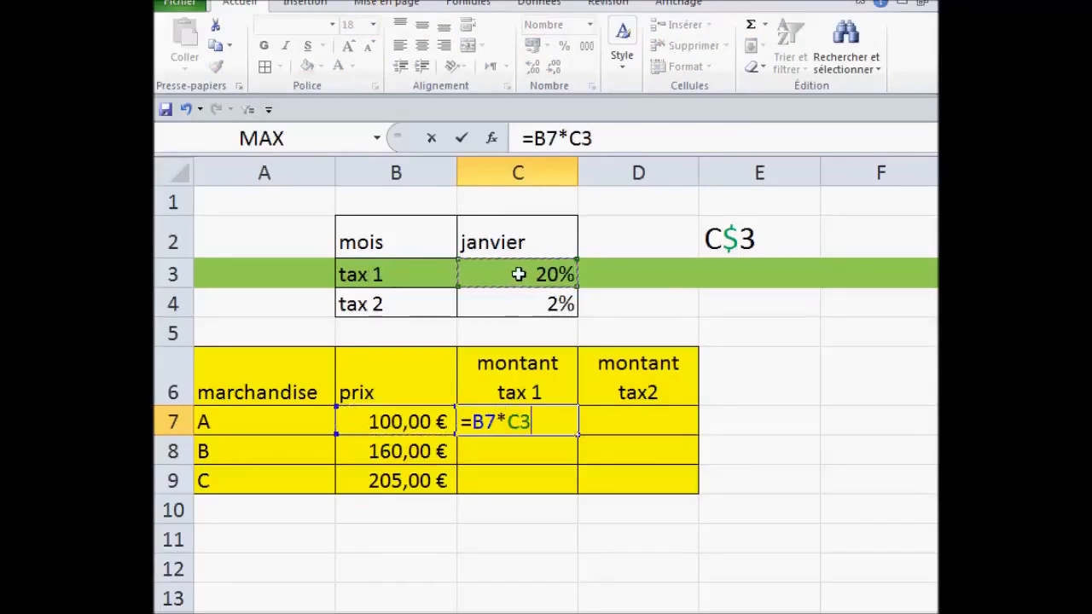
{"action": "key", "text": "Return"}
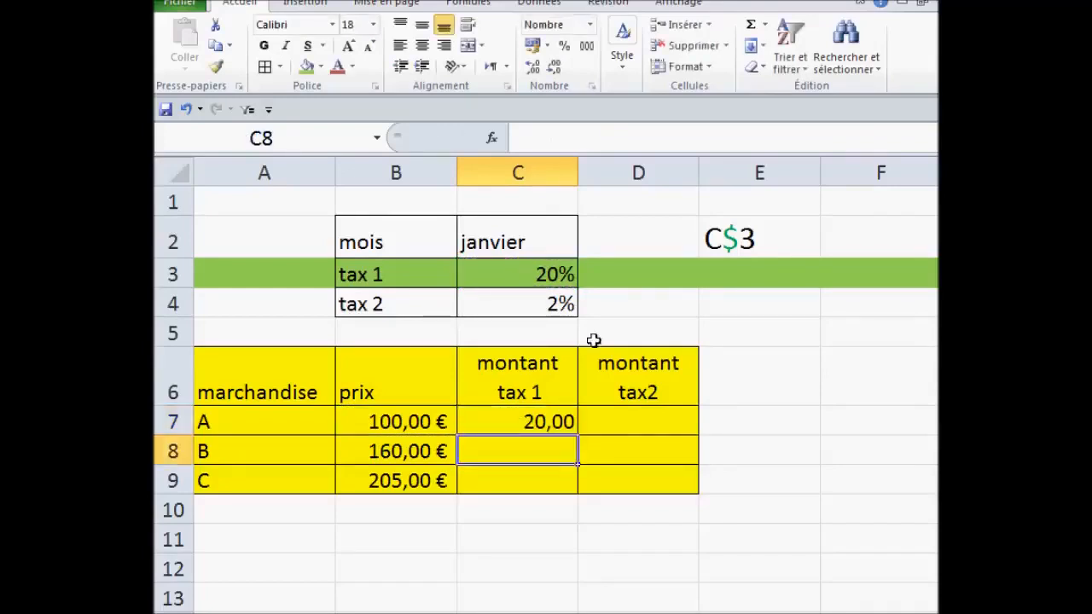
{"action": "left_click", "coordinate": [555, 419]}
{"action": "left_click_drag", "start_coordinate": [579, 431], "coordinate": [579, 495]}
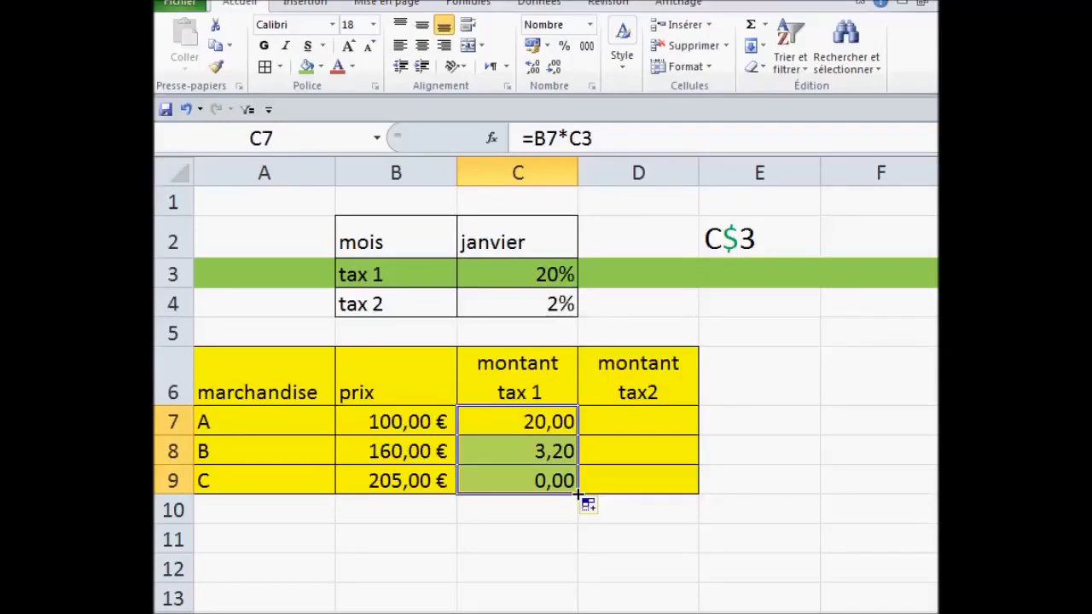
Step: Inspect the copied formula in C9 and the rate cell it refers to, leaving the formula as it is
{"action": "left_click", "coordinate": [517, 282]}
{"action": "left_click", "coordinate": [418, 480]}
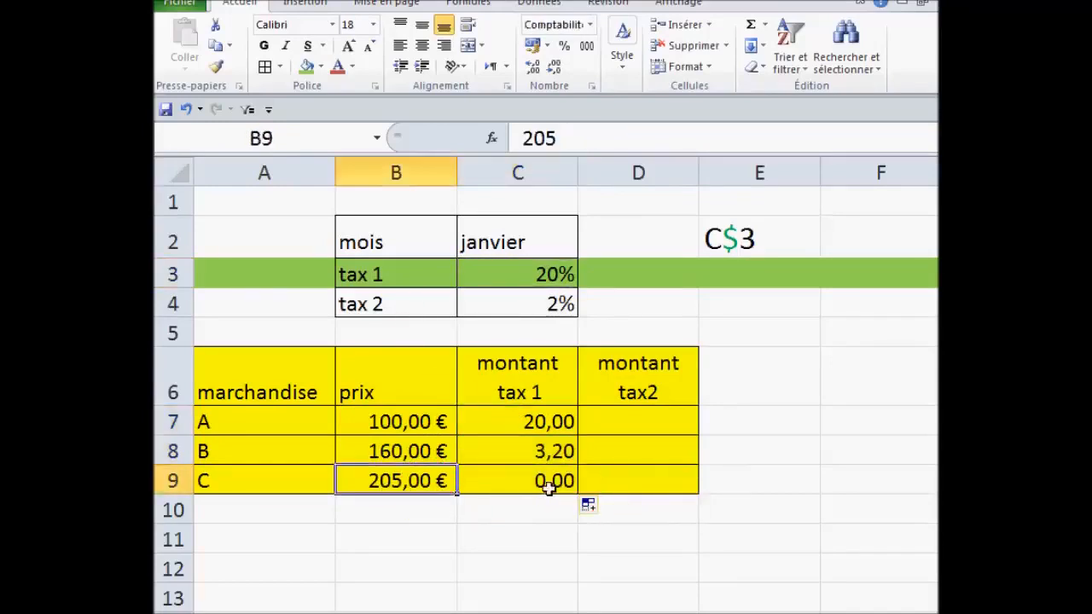
{"action": "left_click", "coordinate": [531, 483]}
{"action": "double_click", "coordinate": [506, 483]}
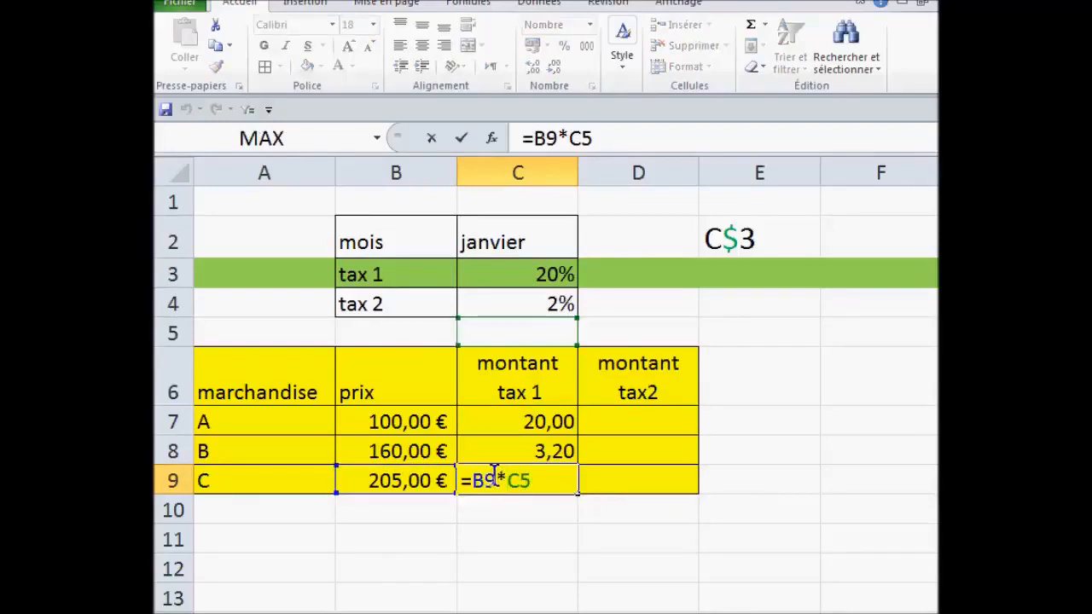
{"action": "left_click_drag", "start_coordinate": [508, 480], "coordinate": [516, 480]}
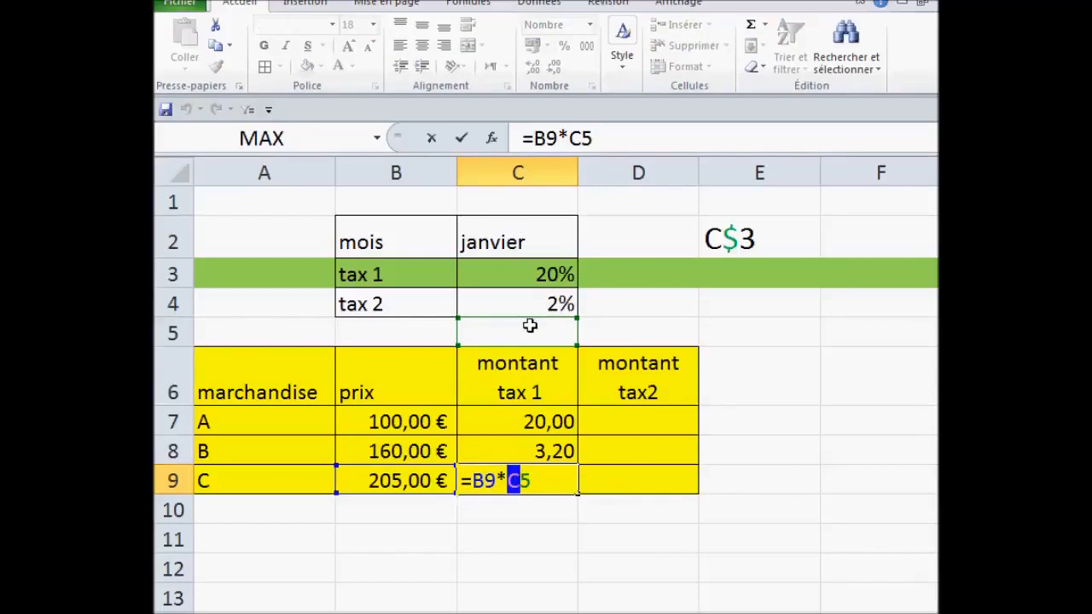
{"action": "key", "text": "Escape"}
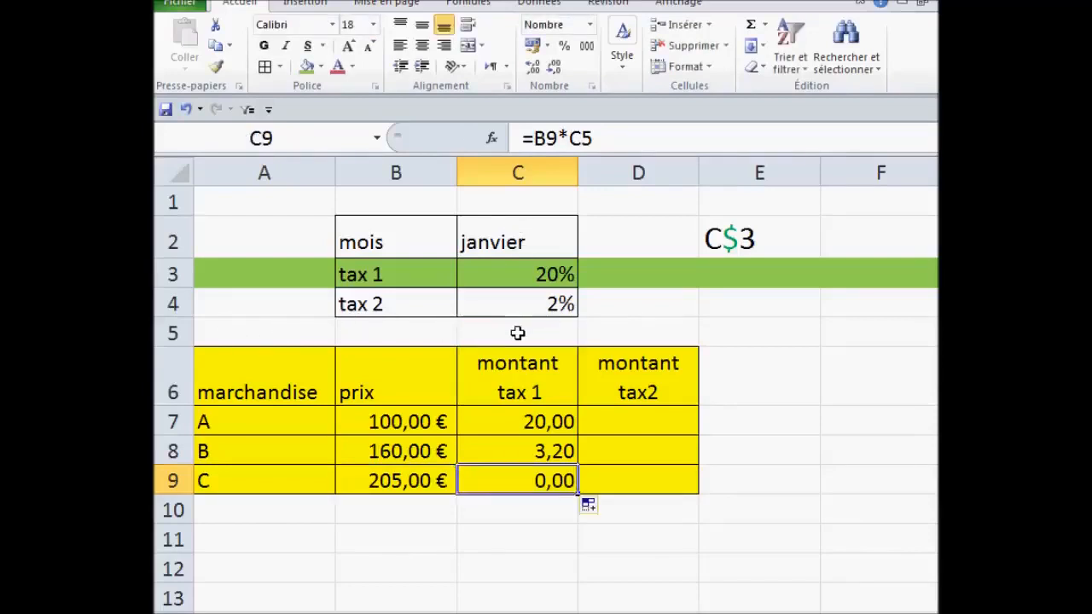
Step: Copy the formula in C7 down through C9 again
{"action": "left_click", "coordinate": [529, 427]}
{"action": "left_click_drag", "start_coordinate": [577, 435], "coordinate": [579, 483]}
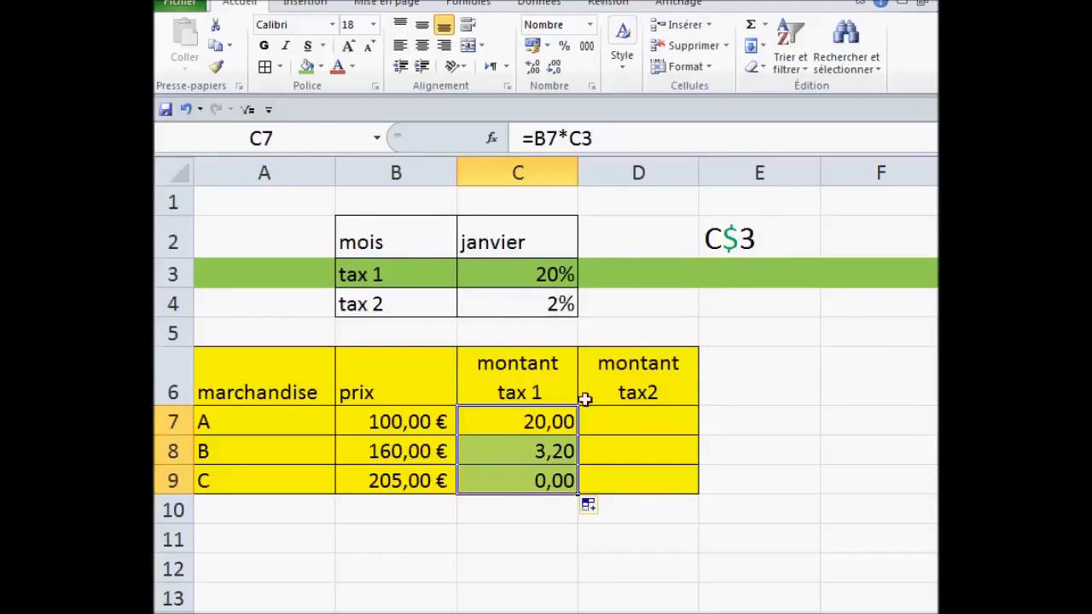
{"action": "left_click", "coordinate": [536, 450]}
Step: Turn the formula in C7 into plain text reading "=B7*C3 et svp la ligne 3 rester fixe!!!!"
{"action": "left_click", "coordinate": [528, 424]}
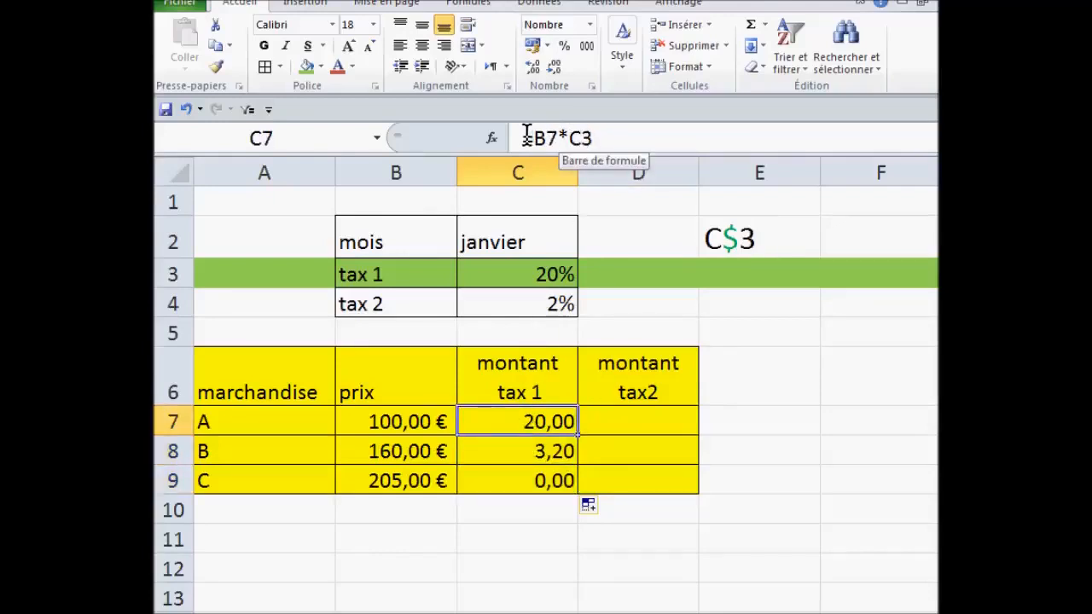
{"action": "left_click", "coordinate": [524, 137]}
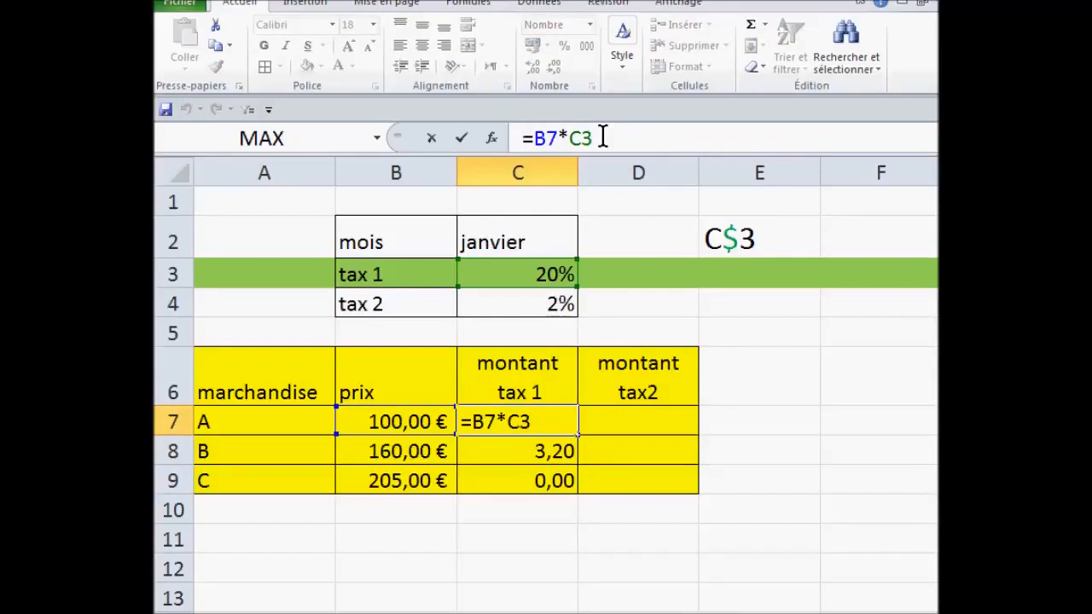
{"action": "key", "text": "Home"}
{"action": "type", "text": "'"}
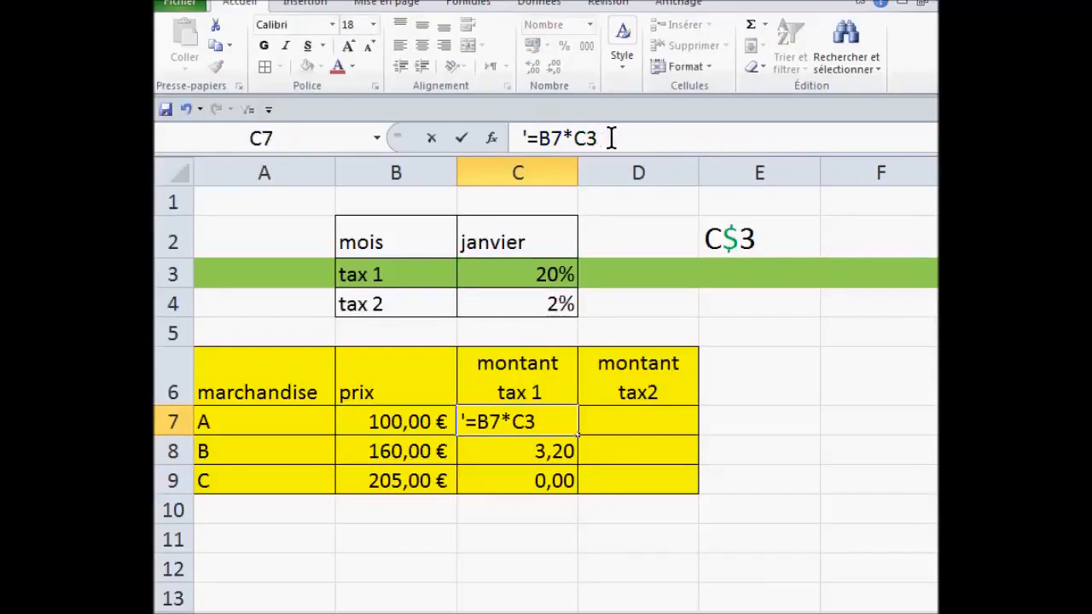
{"action": "left_click", "coordinate": [638, 136]}
{"action": "type", "text": "et svp"}
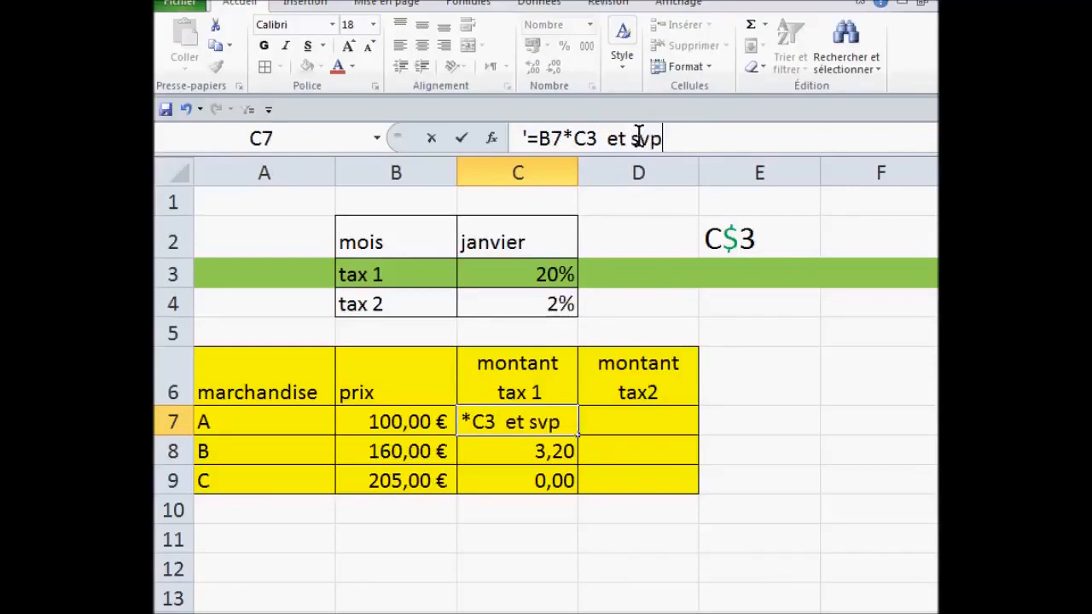
{"action": "type", "text": " la lig"}
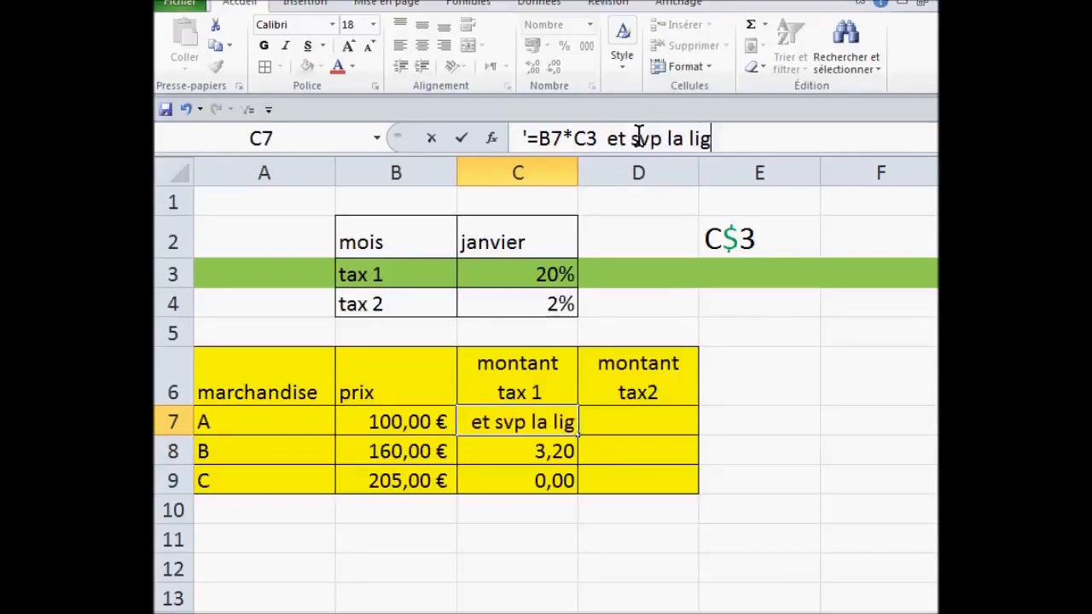
{"action": "type", "text": "ne 3 rester "}
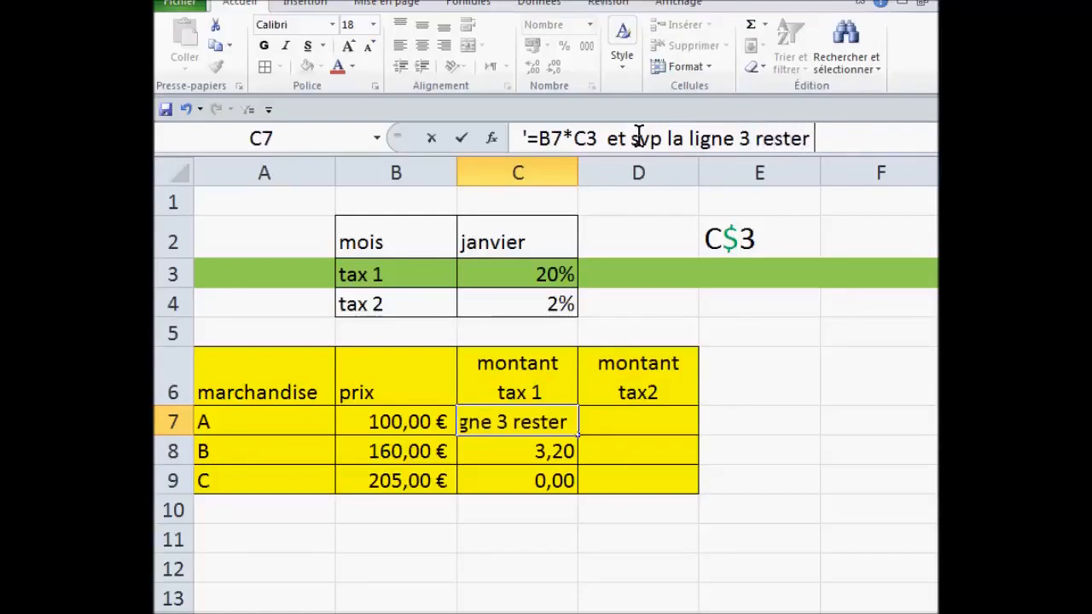
{"action": "type", "text": "m"}
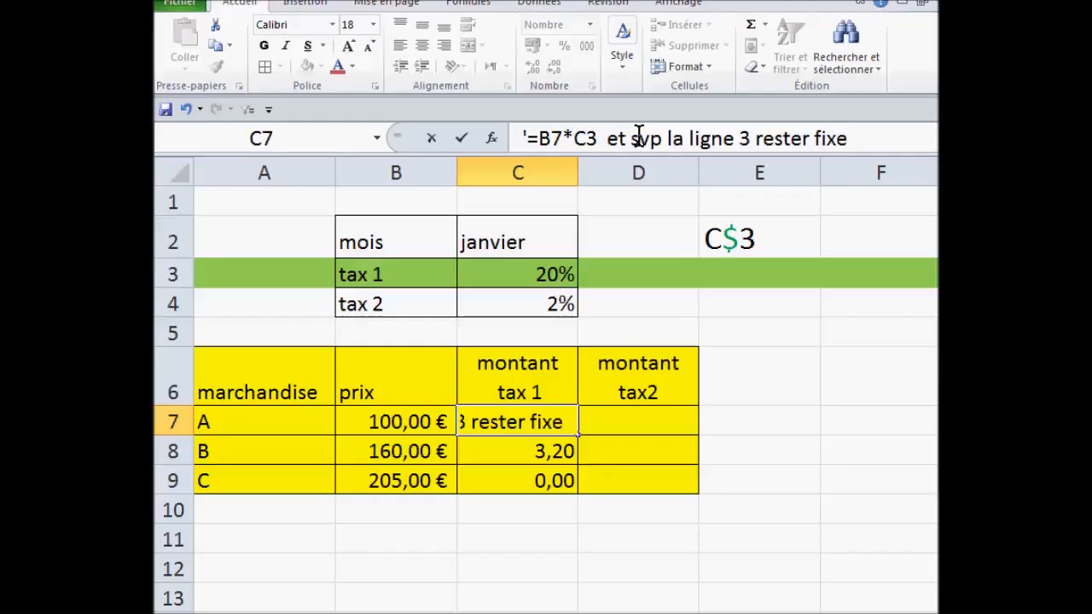
{"action": "type", "text": "!!!!"}
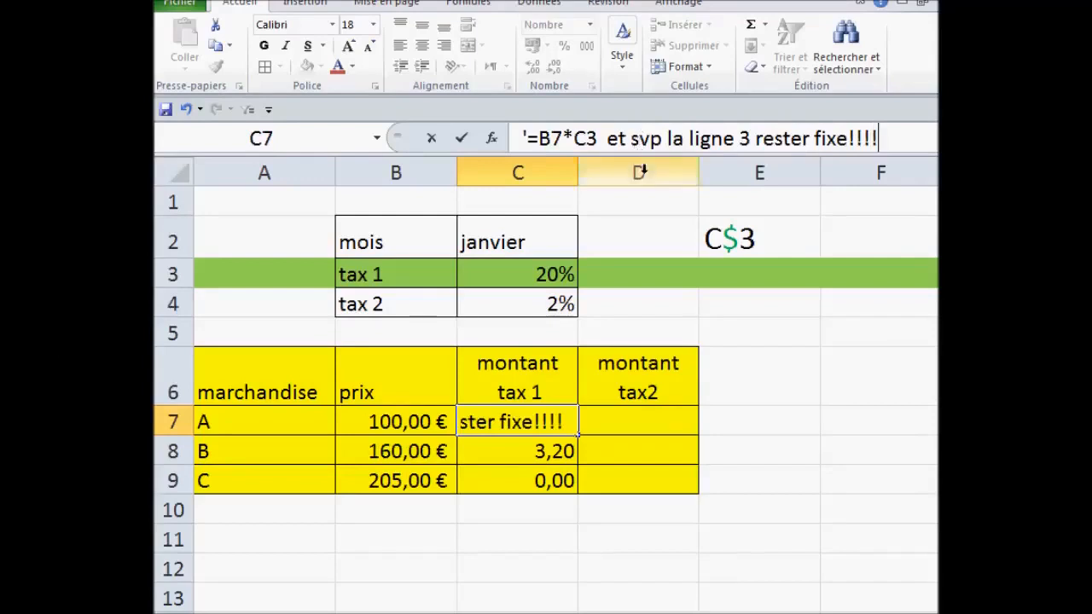
{"action": "left_click", "coordinate": [776, 457]}
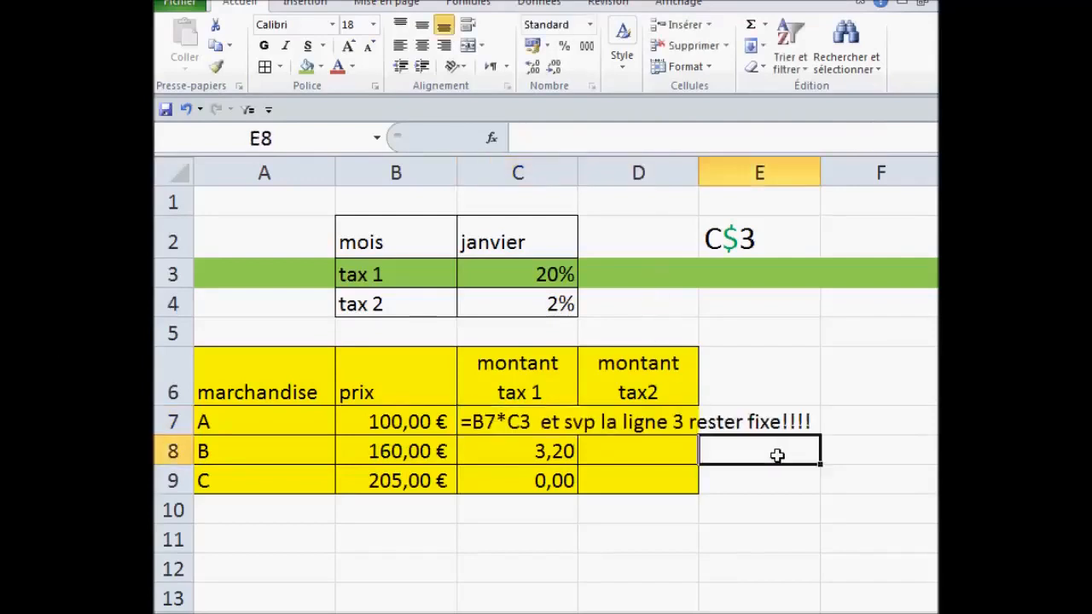
Step: Delete the entire contents of cell C7
{"action": "left_click", "coordinate": [519, 421]}
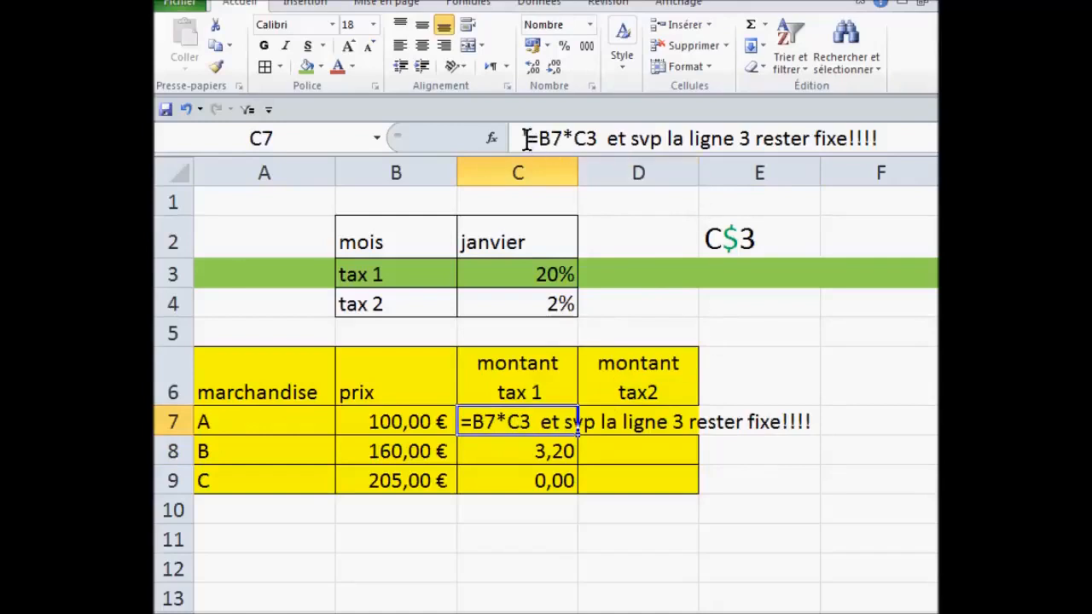
{"action": "left_click_drag", "start_coordinate": [523, 138], "coordinate": [897, 134]}
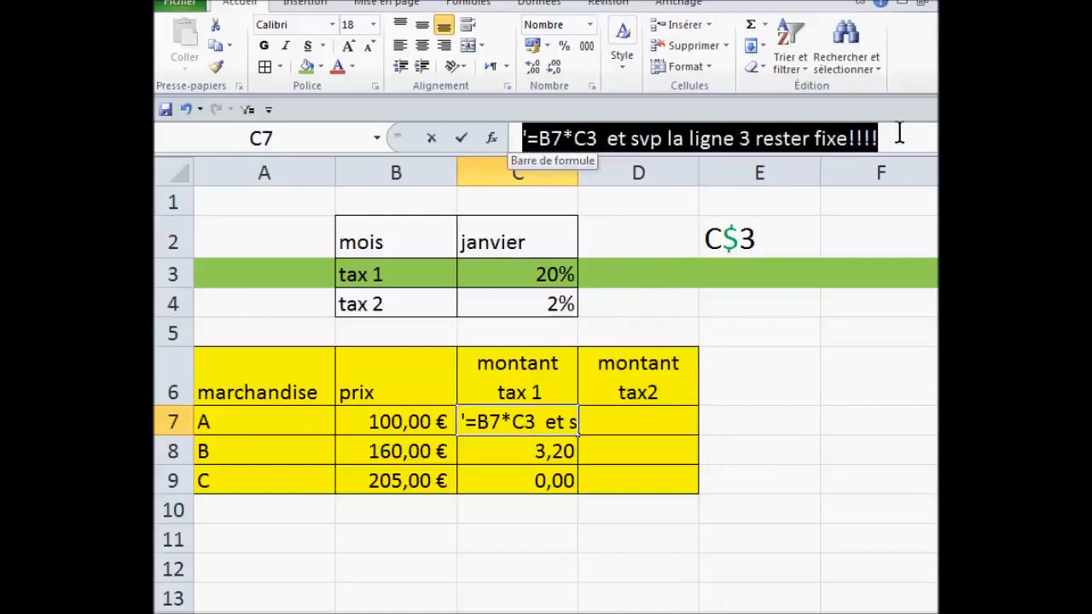
{"action": "left_click", "coordinate": [649, 137]}
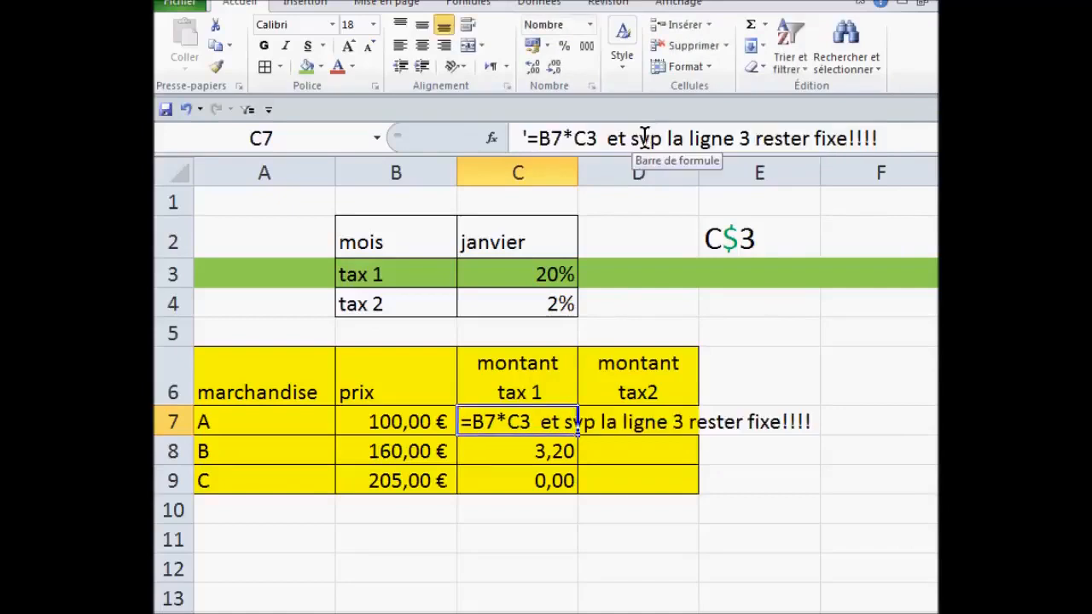
{"action": "key", "text": "Escape"}
{"action": "left_click_drag", "start_coordinate": [520, 136], "coordinate": [912, 130]}
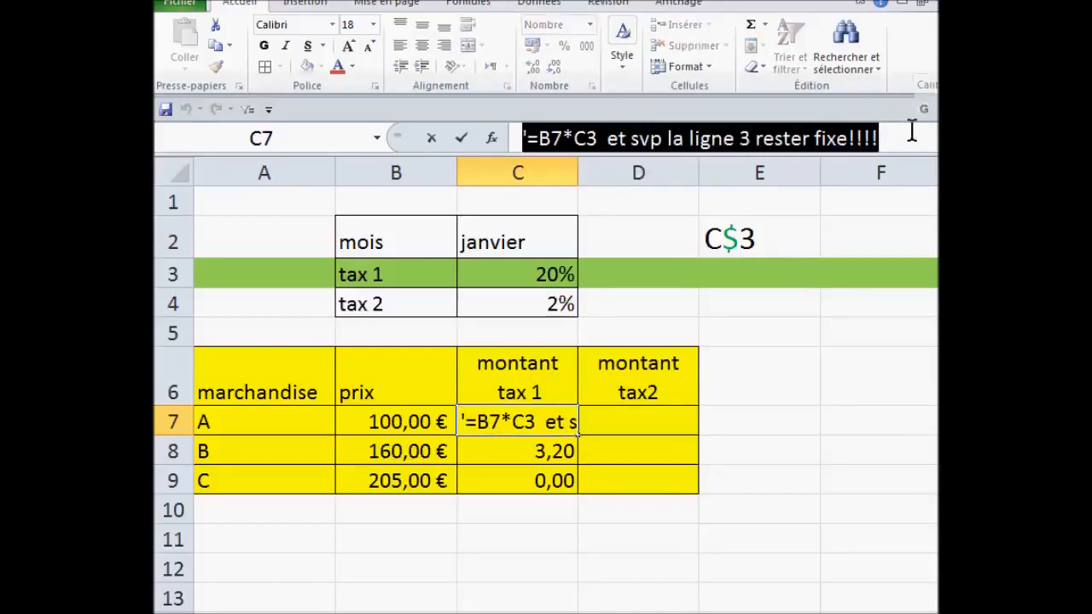
{"action": "key", "text": "Delete"}
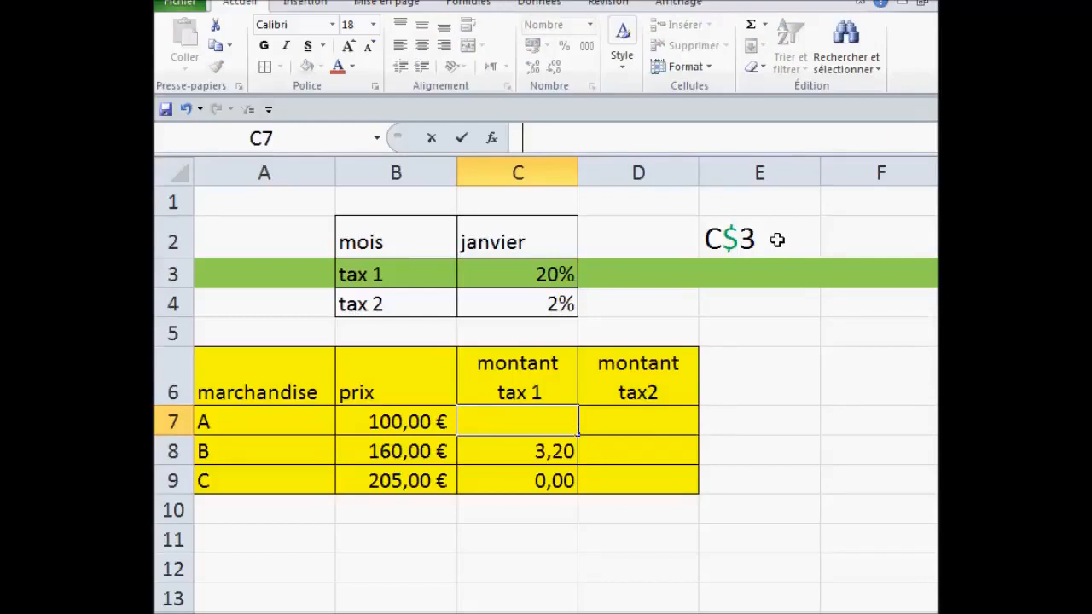
Step: Enter the formula =B7*C$3 in C7 for item A's tax 1 amount and copy it down through C9
{"action": "type", "text": "="}
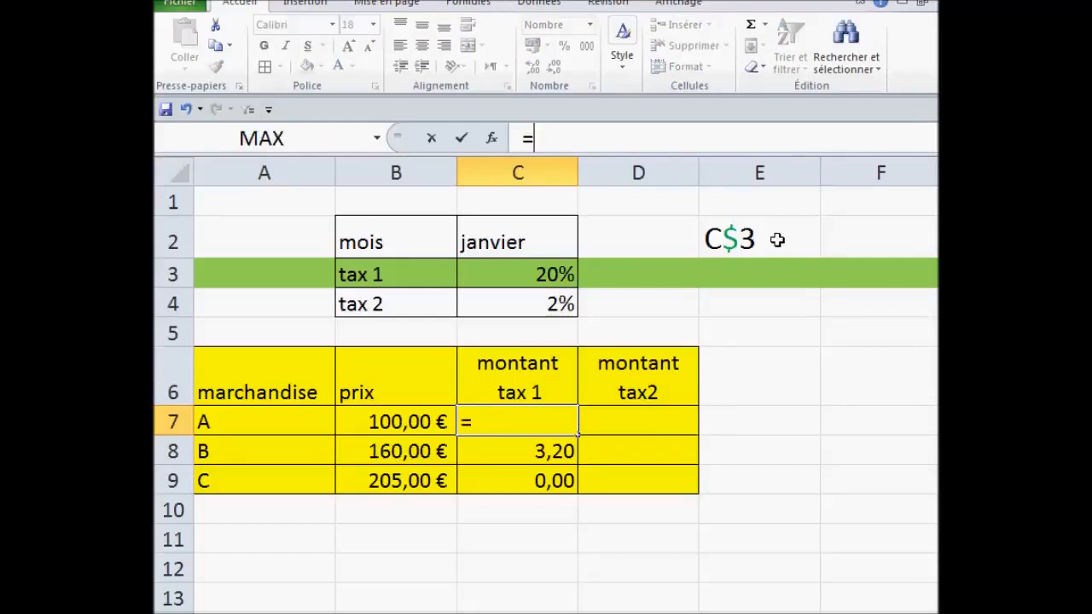
{"action": "left_click", "coordinate": [391, 421]}
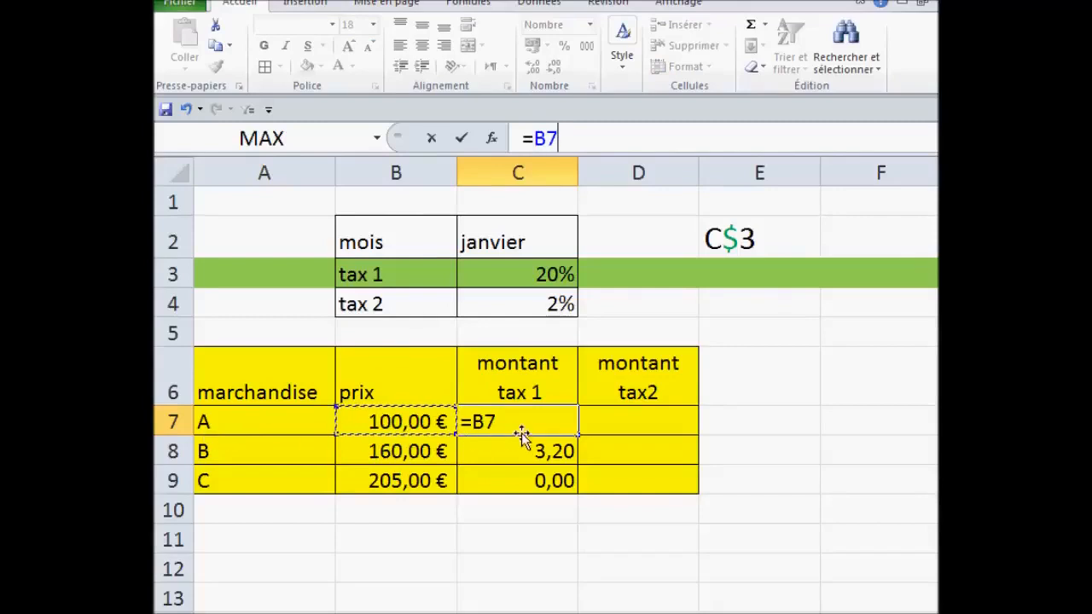
{"action": "type", "text": "*"}
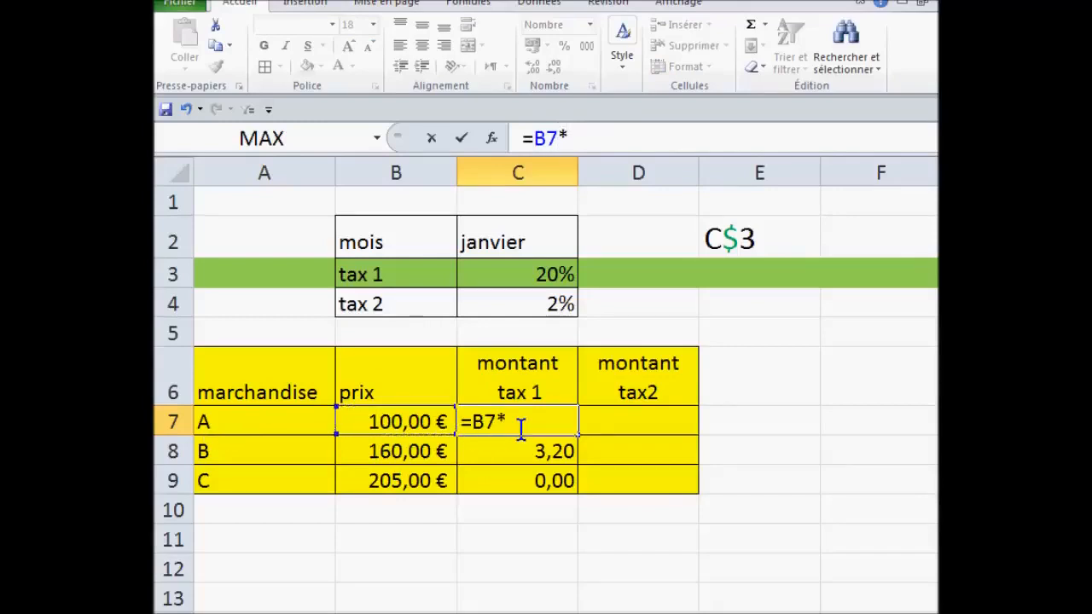
{"action": "left_click", "coordinate": [532, 275]}
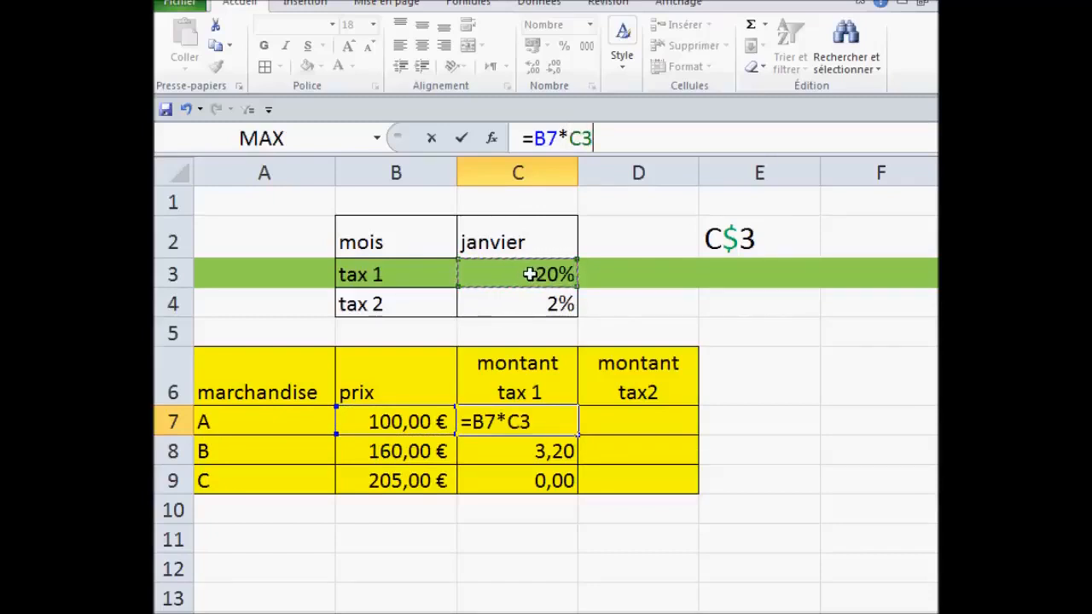
{"action": "left_click", "coordinate": [521, 421]}
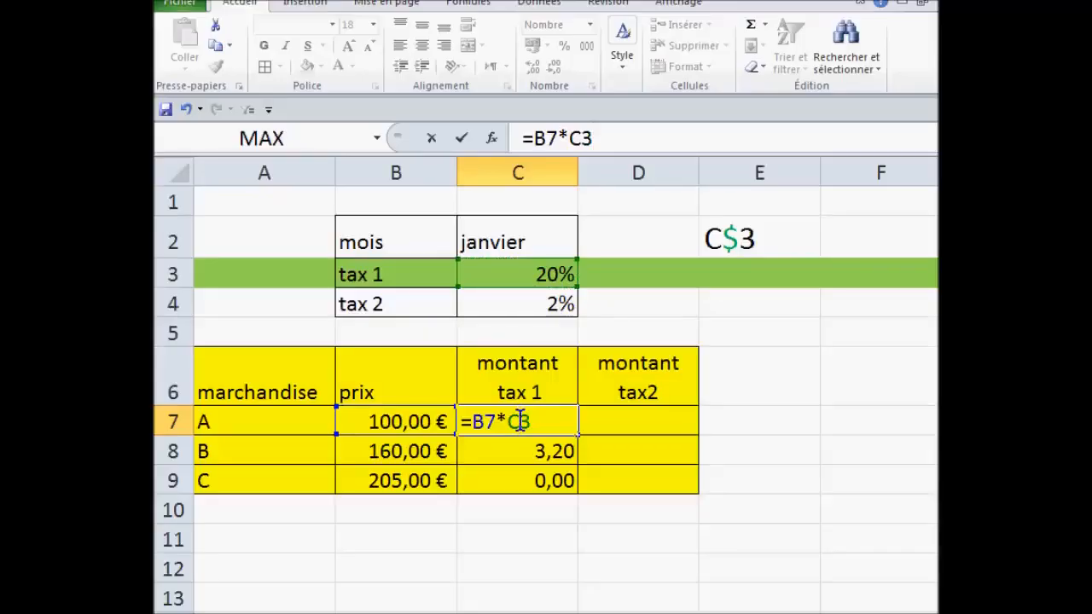
{"action": "type", "text": "$"}
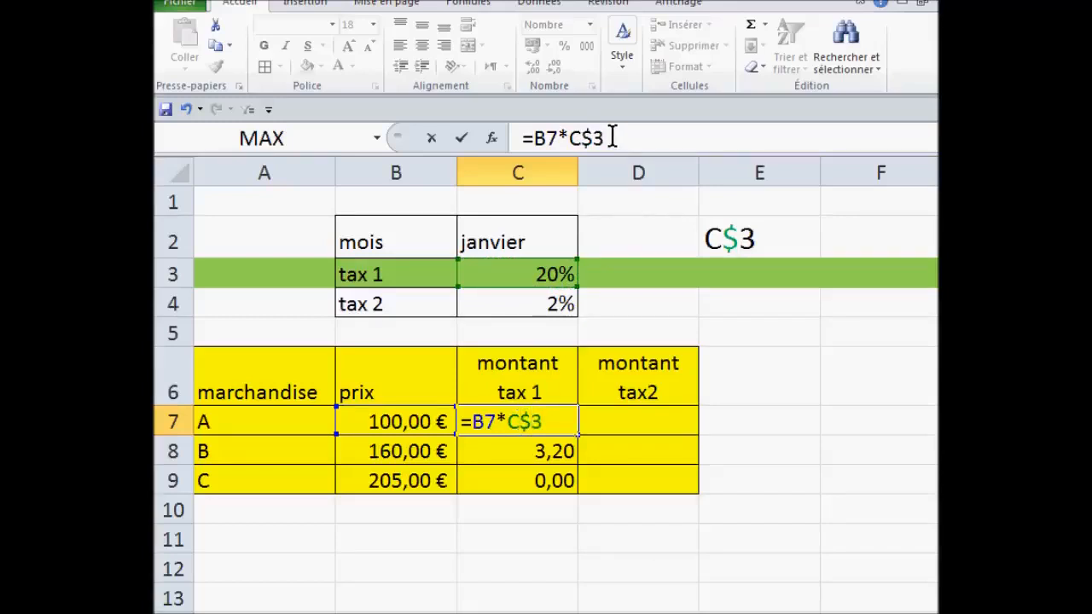
{"action": "left_click_drag", "start_coordinate": [591, 136], "coordinate": [584, 138]}
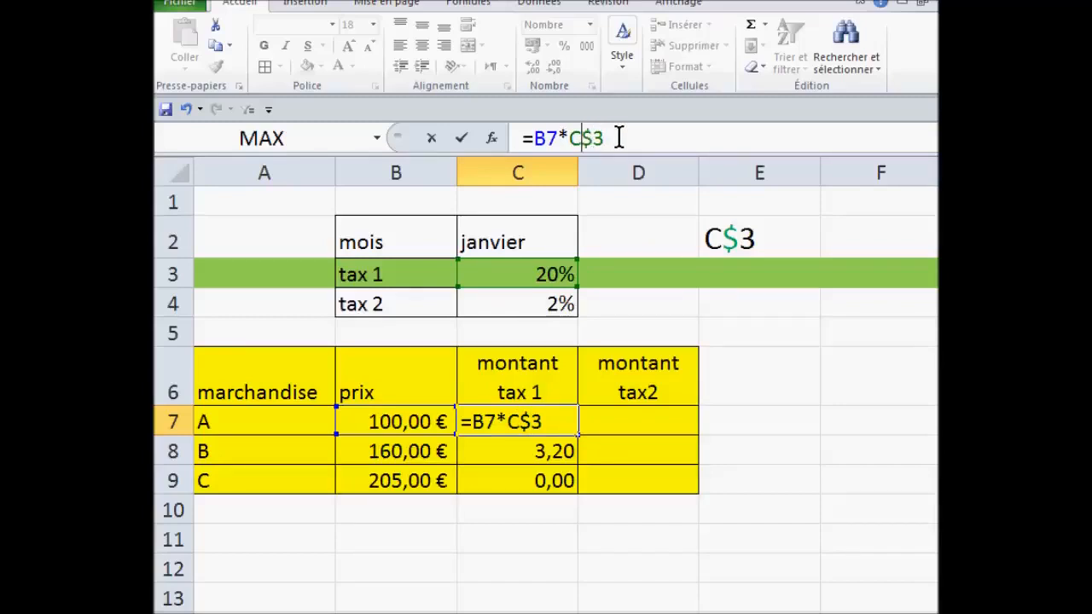
{"action": "key", "text": "Return"}
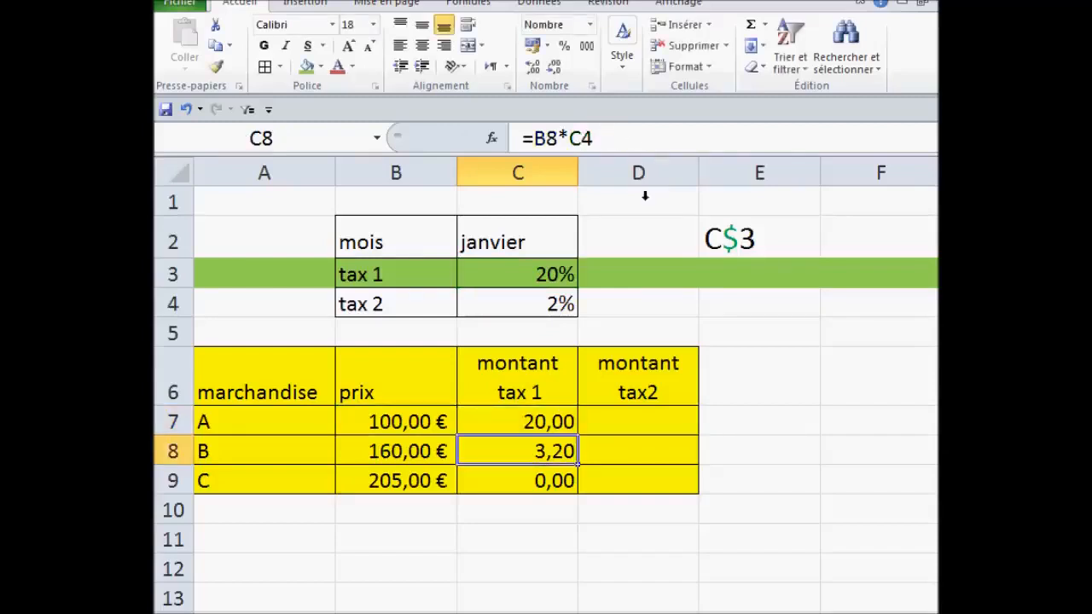
{"action": "left_click", "coordinate": [529, 418]}
{"action": "left_click_drag", "start_coordinate": [579, 444], "coordinate": [580, 488]}
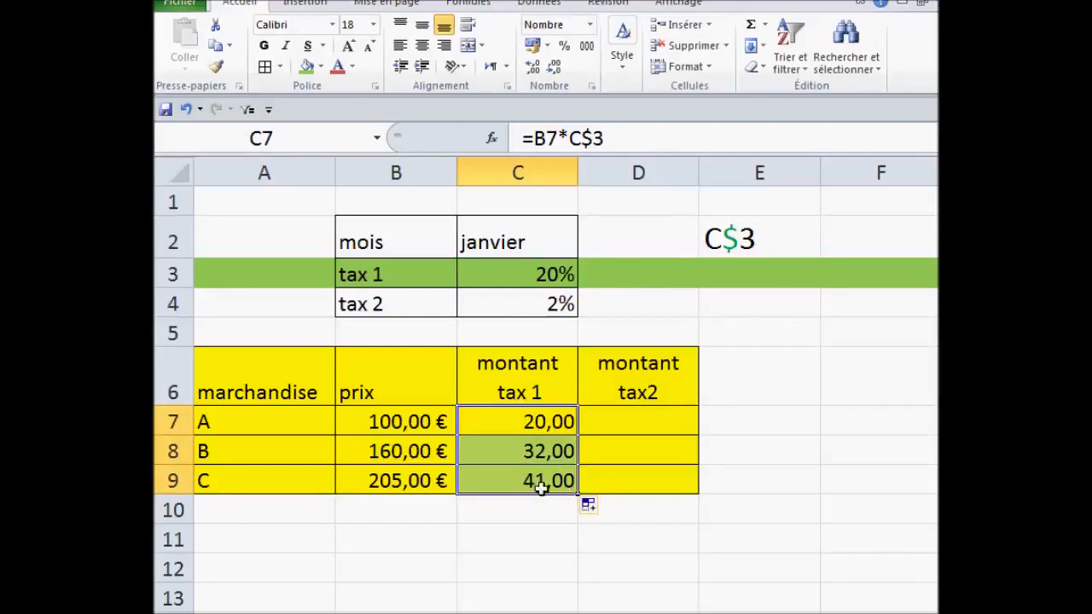
Step: Set the price of item C in B9 to 400 and review the formula in C7
{"action": "left_click", "coordinate": [378, 481]}
{"action": "type", "text": "400"}
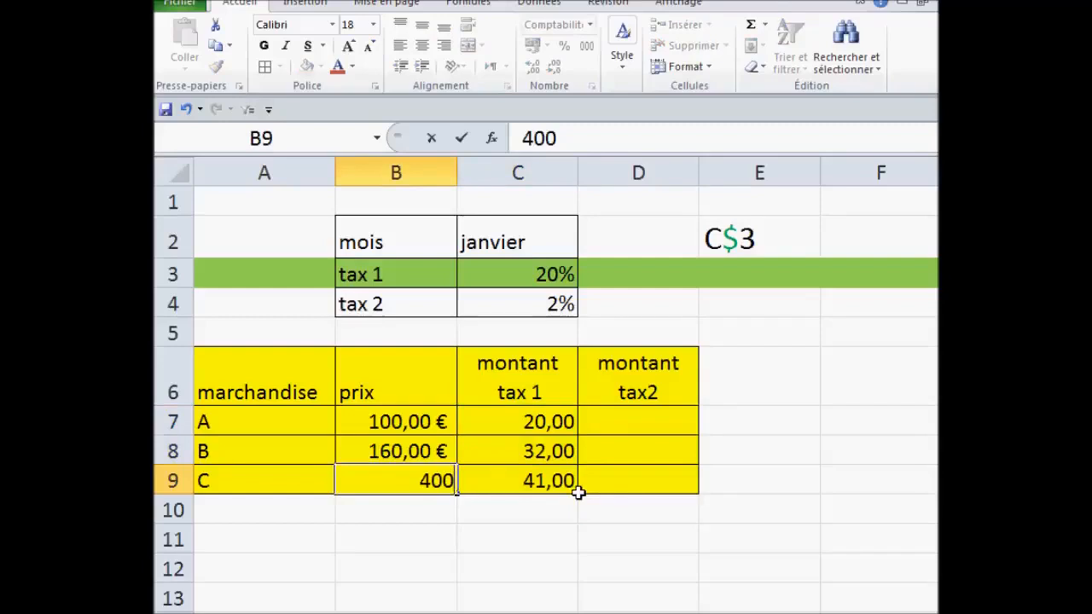
{"action": "key", "text": "Return"}
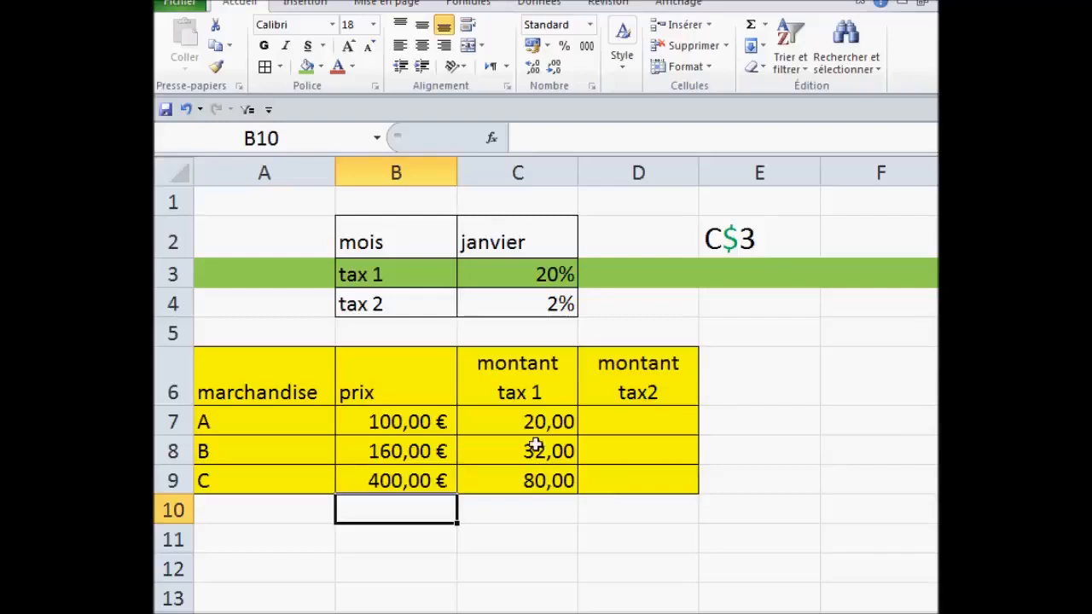
{"action": "left_click", "coordinate": [527, 417]}
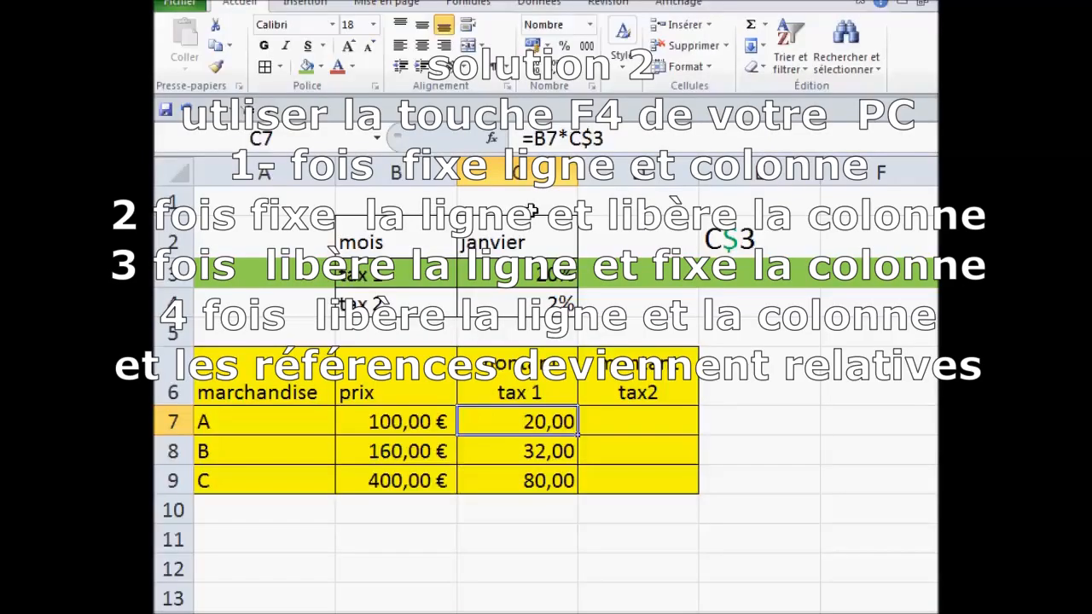
Step: Enter the note "F4 du clavier" in cell C11
{"action": "left_click", "coordinate": [510, 545]}
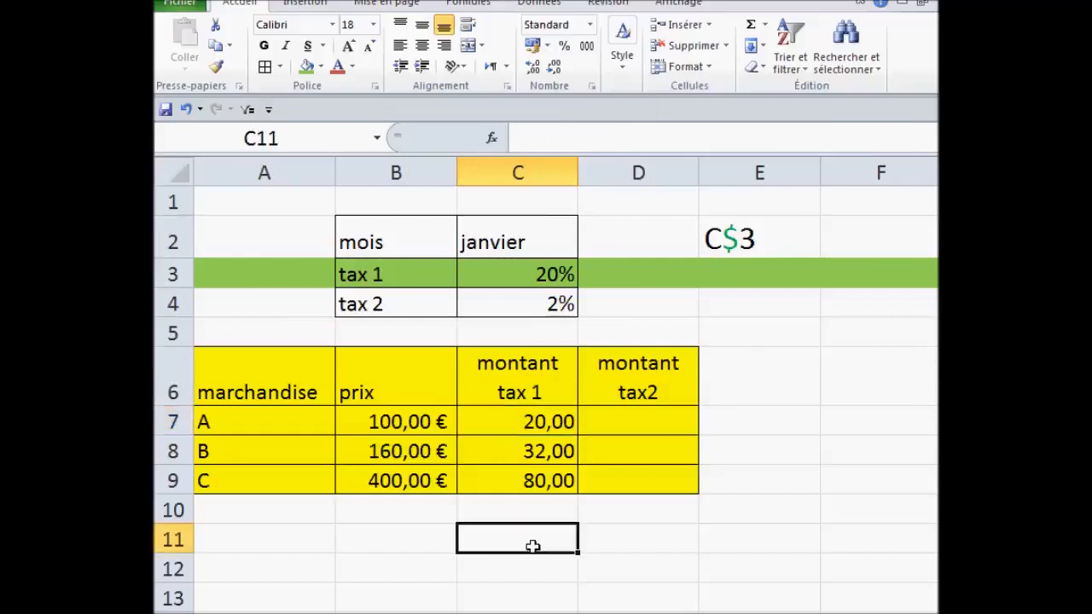
{"action": "type", "text": "F"}
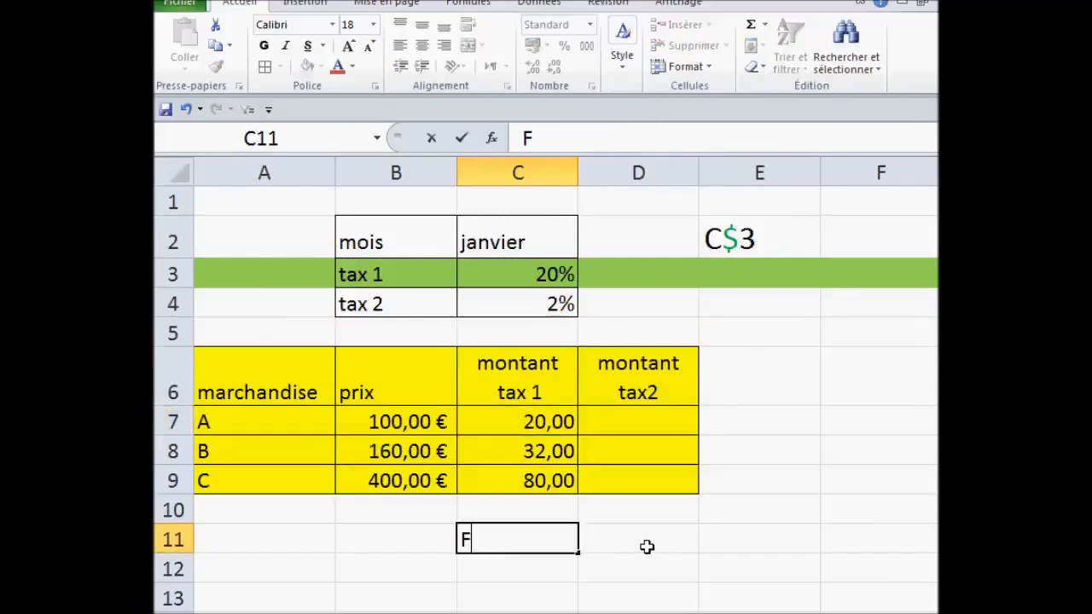
{"action": "type", "text": "4 du clavier"}
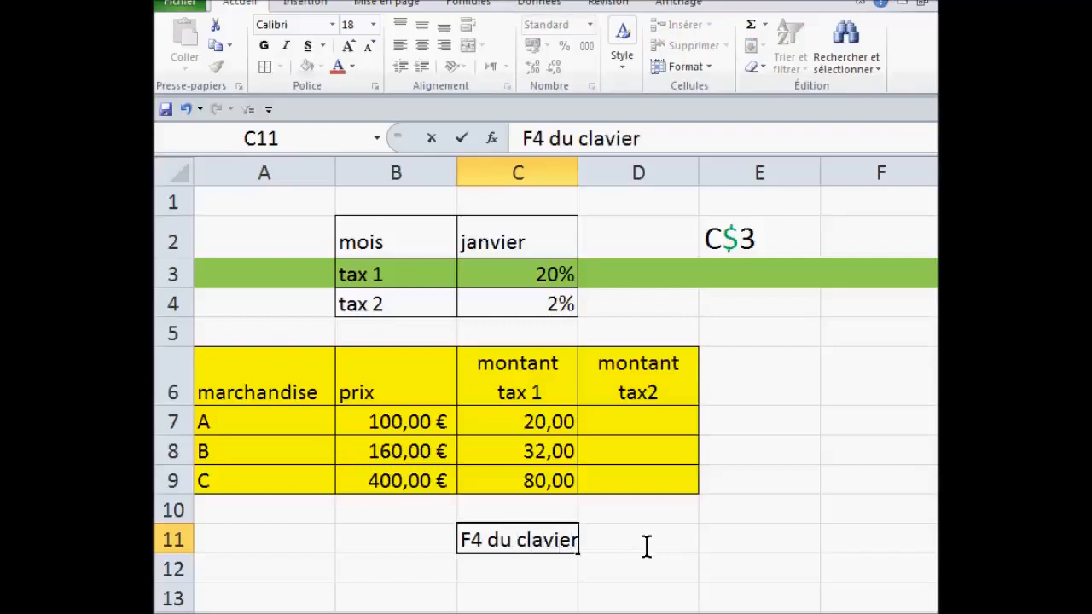
{"action": "left_click", "coordinate": [645, 575]}
Step: Clear the note in C11 and the tax 1 amounts in C7:C9
{"action": "left_click", "coordinate": [507, 546]}
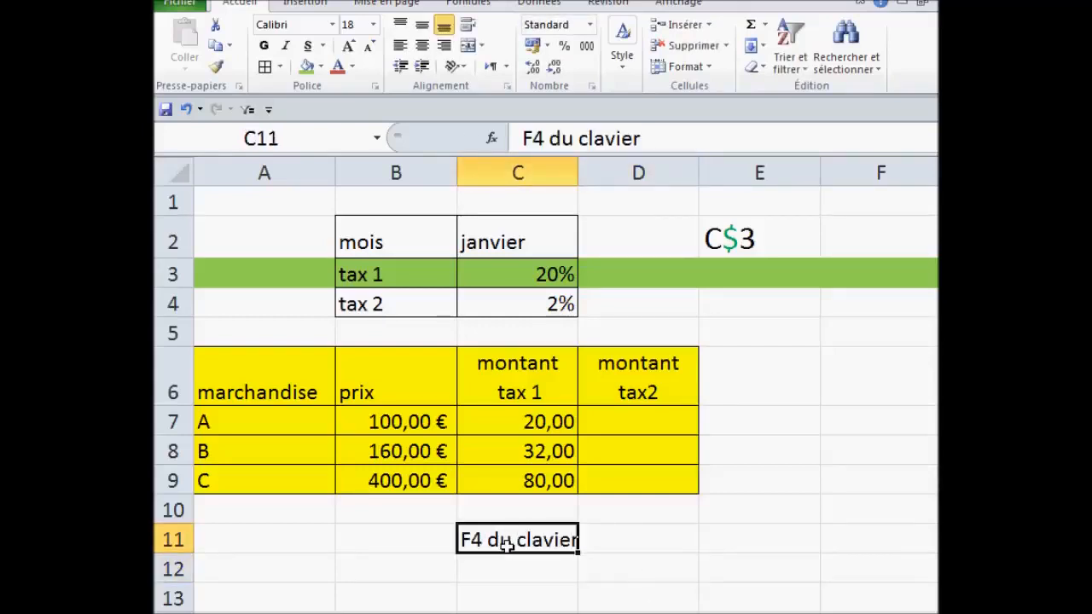
{"action": "key", "text": "Delete"}
{"action": "left_click_drag", "start_coordinate": [531, 426], "coordinate": [521, 477]}
{"action": "key", "text": "Delete"}
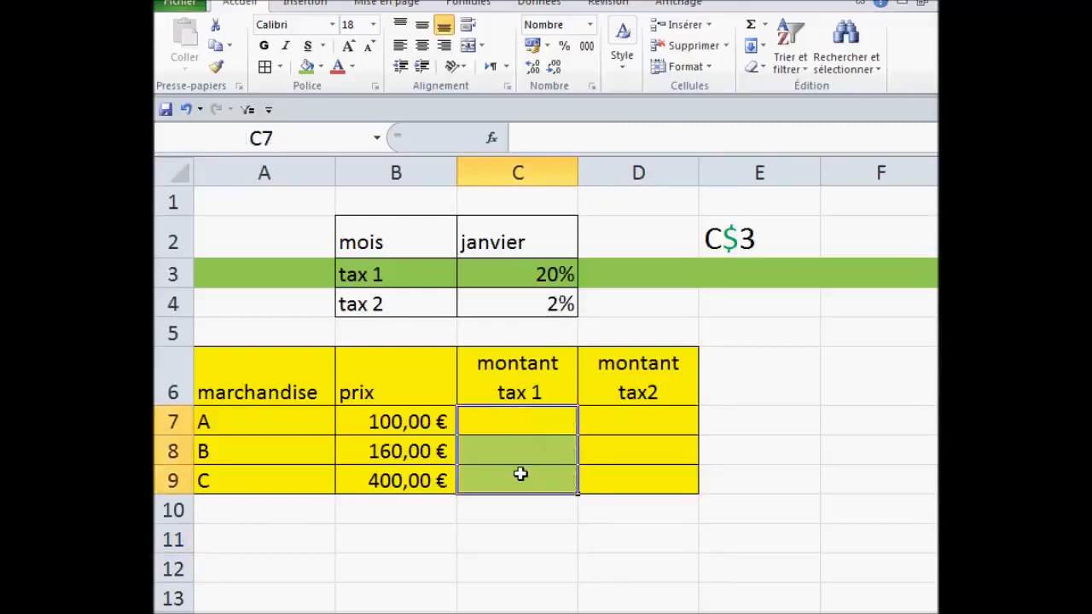
Step: Write the formula =B7*C3 in C7 and make its tax 1 rate reference absolute as $C$3
{"action": "left_click", "coordinate": [510, 419]}
{"action": "type", "text": "="}
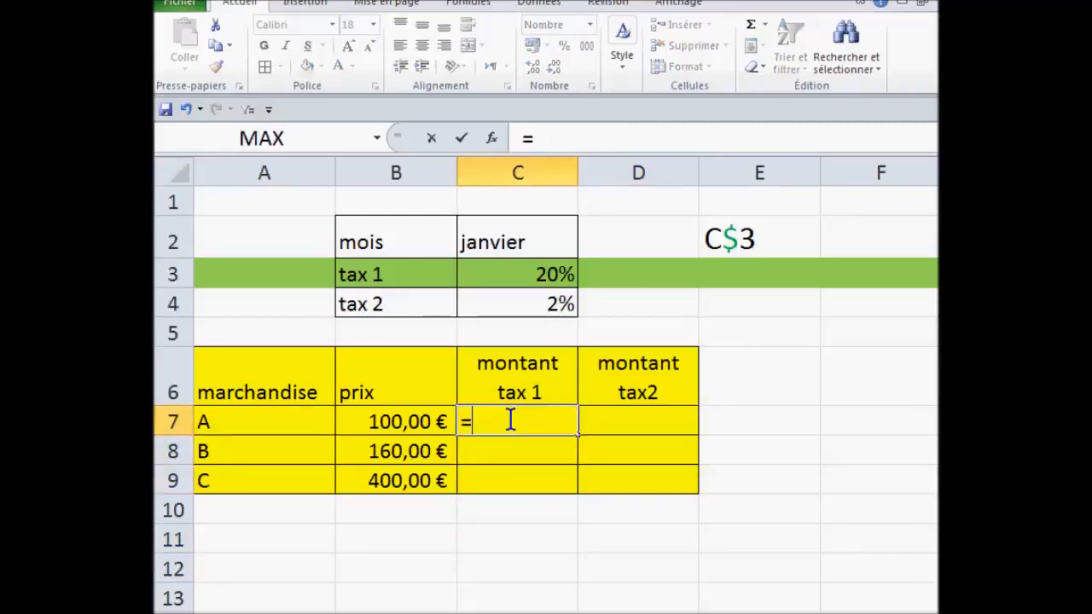
{"action": "left_click", "coordinate": [401, 419]}
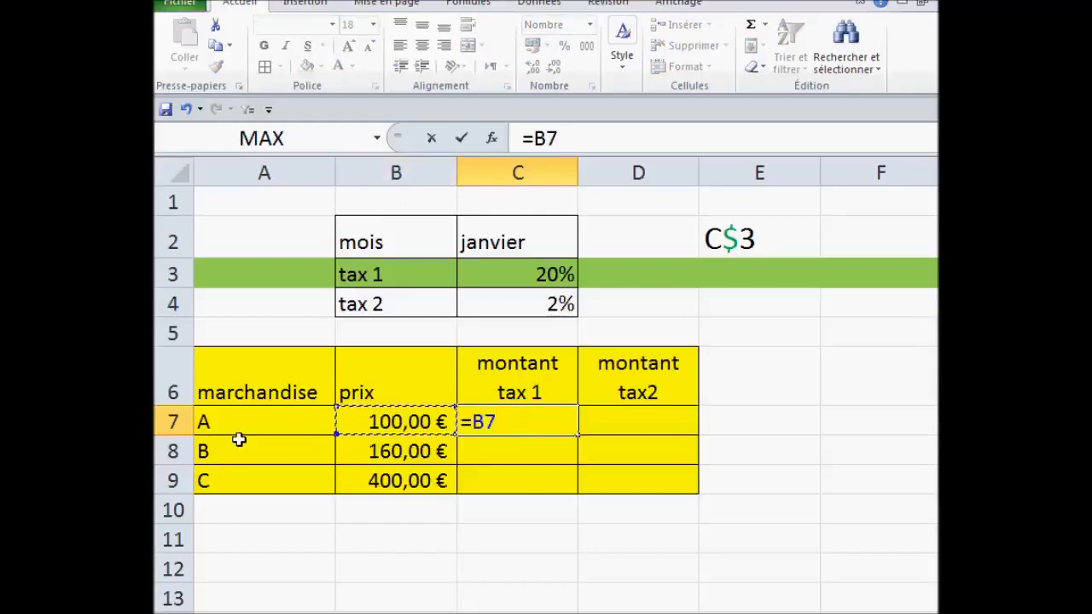
{"action": "type", "text": "*"}
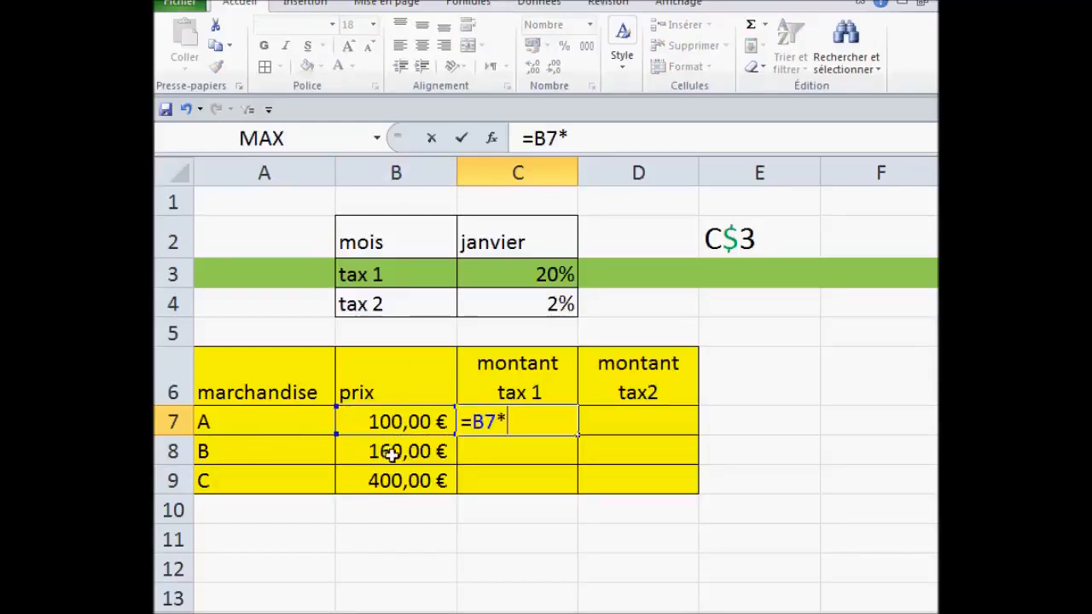
{"action": "left_click", "coordinate": [504, 275]}
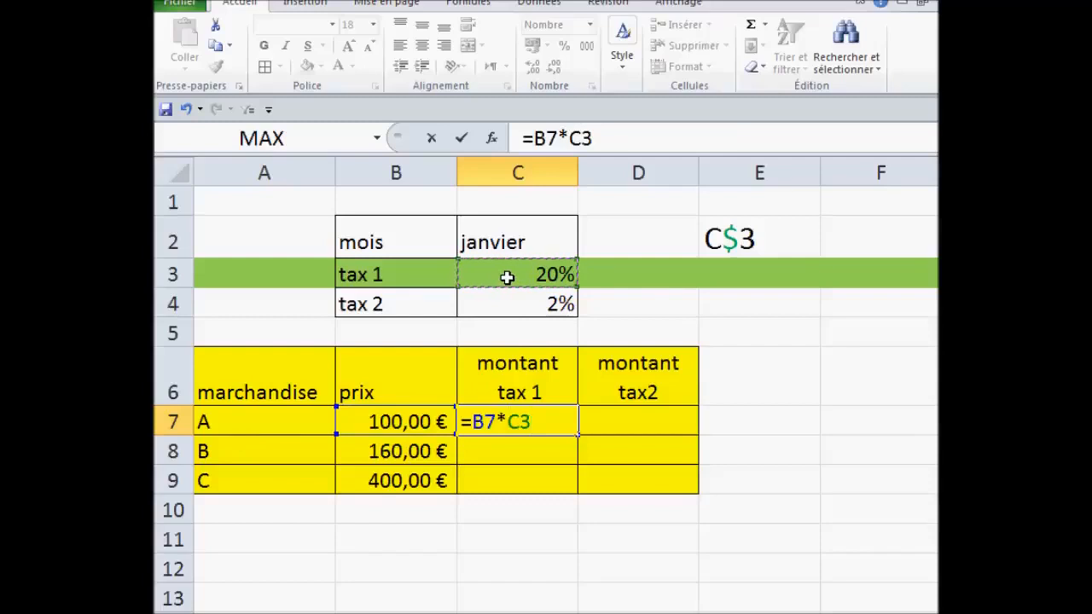
{"action": "left_click", "coordinate": [580, 138]}
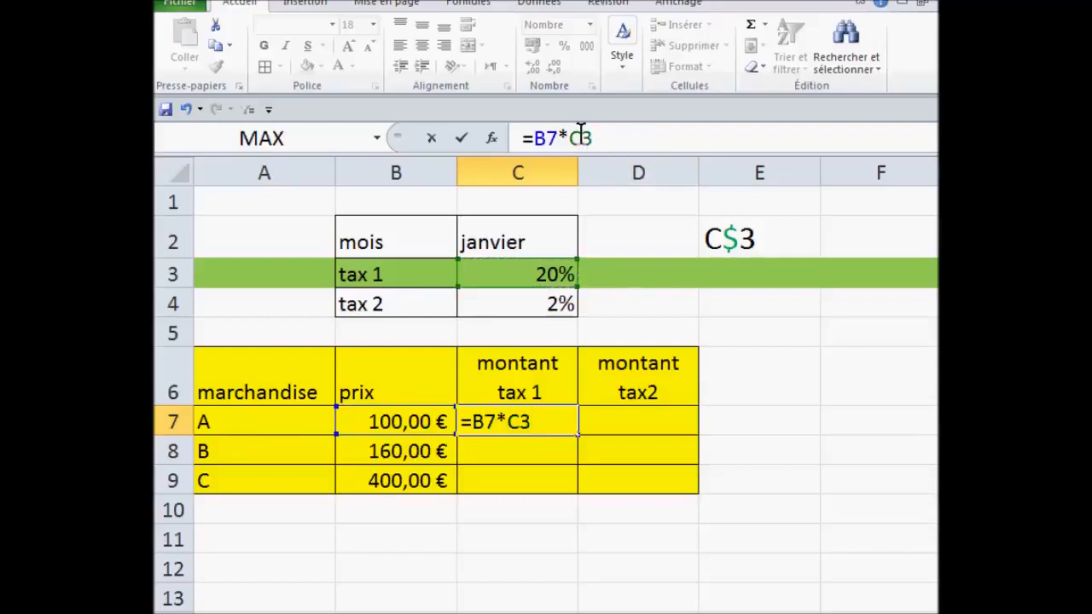
{"action": "left_click_drag", "start_coordinate": [568, 136], "coordinate": [598, 135]}
{"action": "left_click", "coordinate": [579, 138]}
{"action": "key", "text": "F4"}
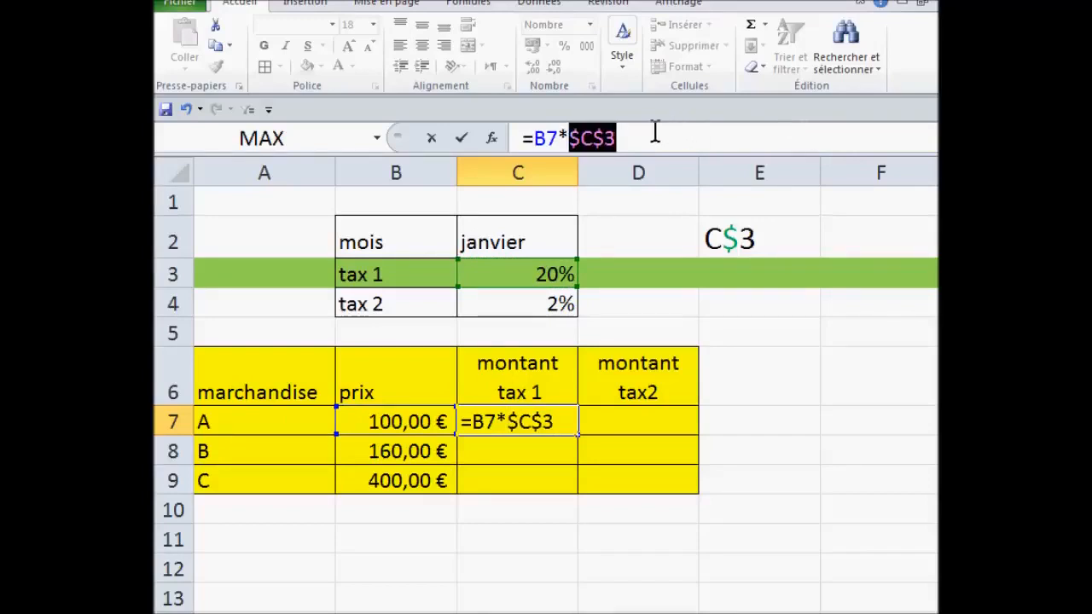
Step: Switch the rate reference in C7 to the mixed form C$3 and copy the formula down through C9
{"action": "mouse_move", "coordinate": [593, 138]}
{"action": "left_mouse_down"}
{"action": "mouse_move", "coordinate": [608, 138]}
{"action": "mouse_move", "coordinate": [572, 138]}
{"action": "mouse_move", "coordinate": [592, 138]}
{"action": "left_mouse_up"}
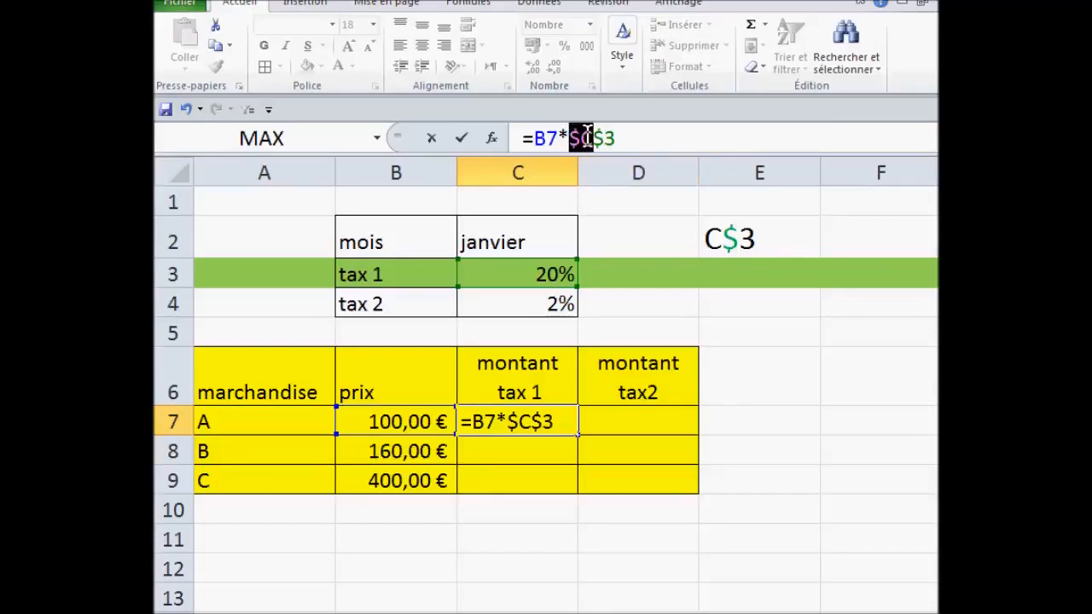
{"action": "left_click", "coordinate": [611, 138]}
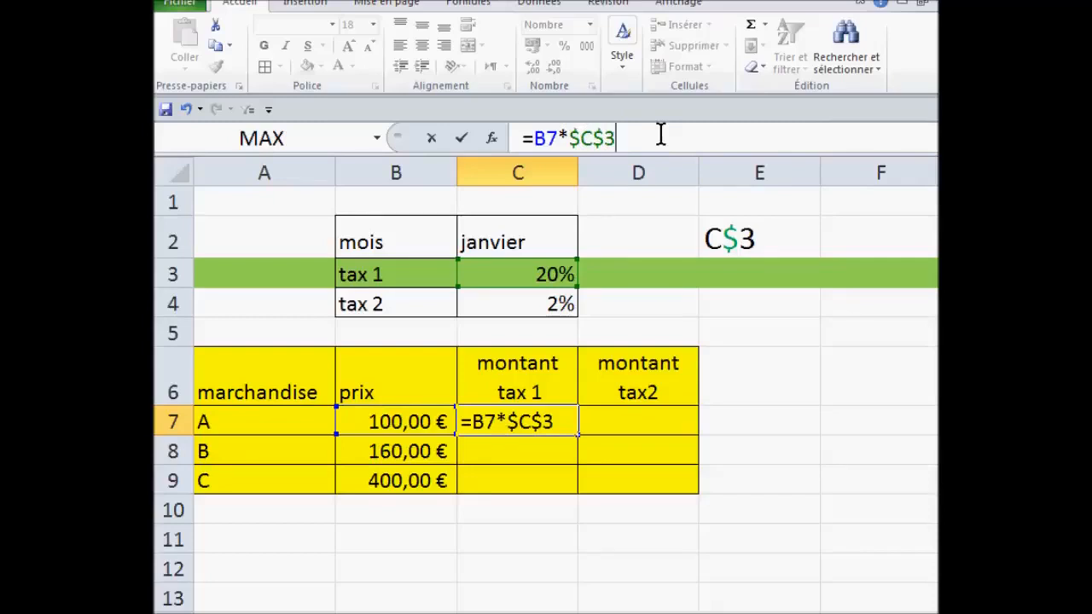
{"action": "key", "text": "F4"}
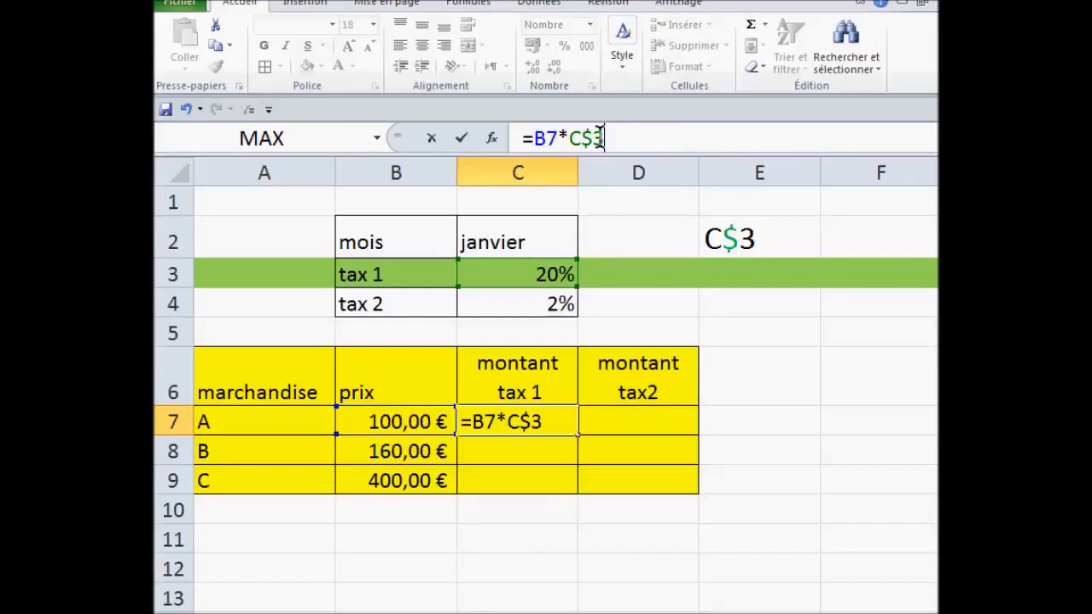
{"action": "left_click_drag", "start_coordinate": [587, 136], "coordinate": [609, 136]}
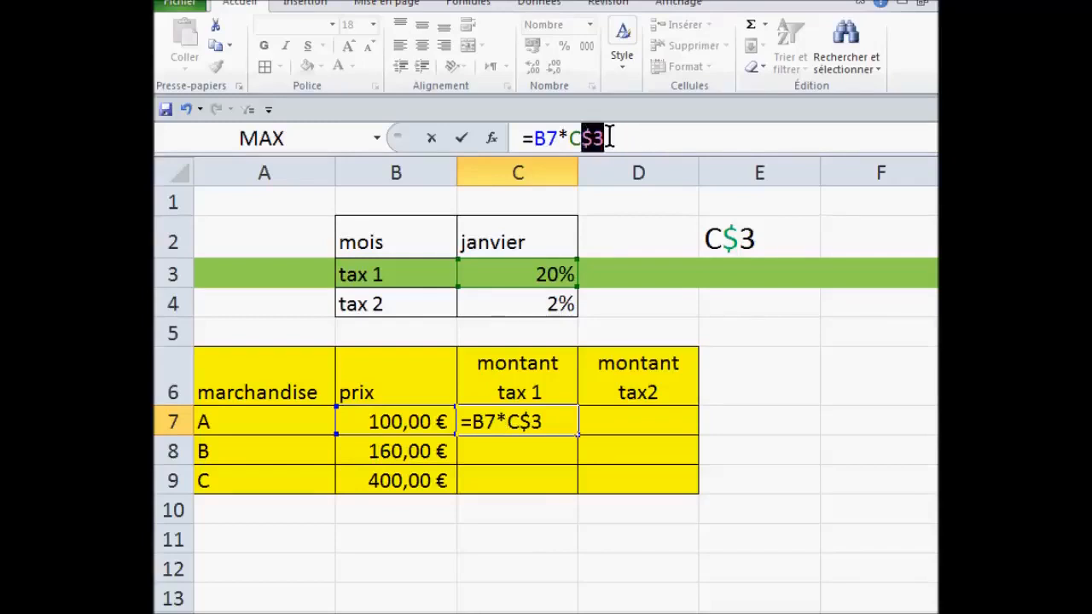
{"action": "key", "text": "Return"}
{"action": "left_click", "coordinate": [555, 419]}
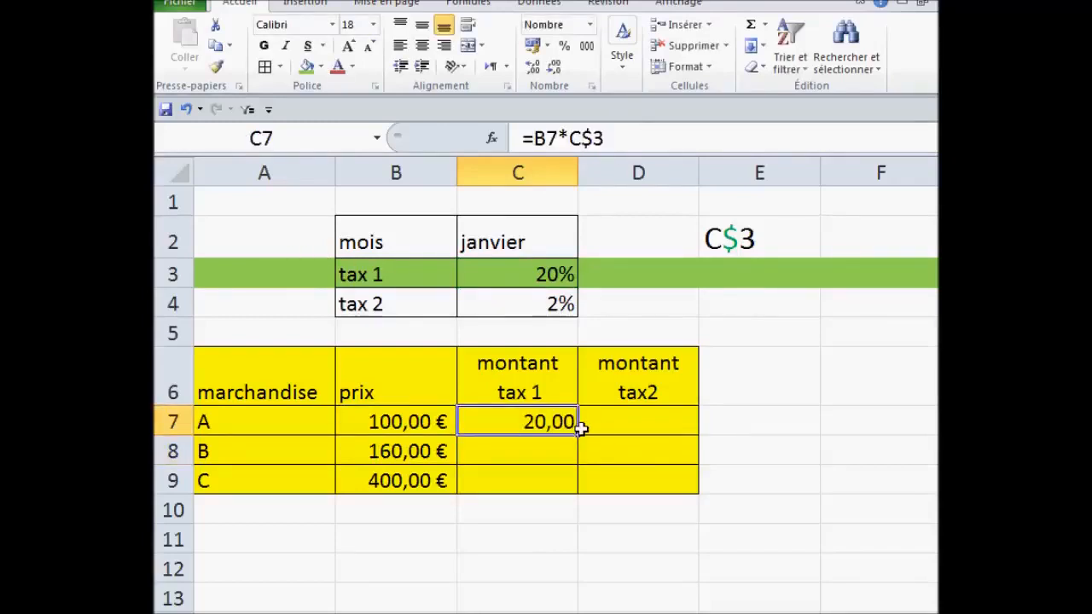
{"action": "double_click", "coordinate": [578, 431]}
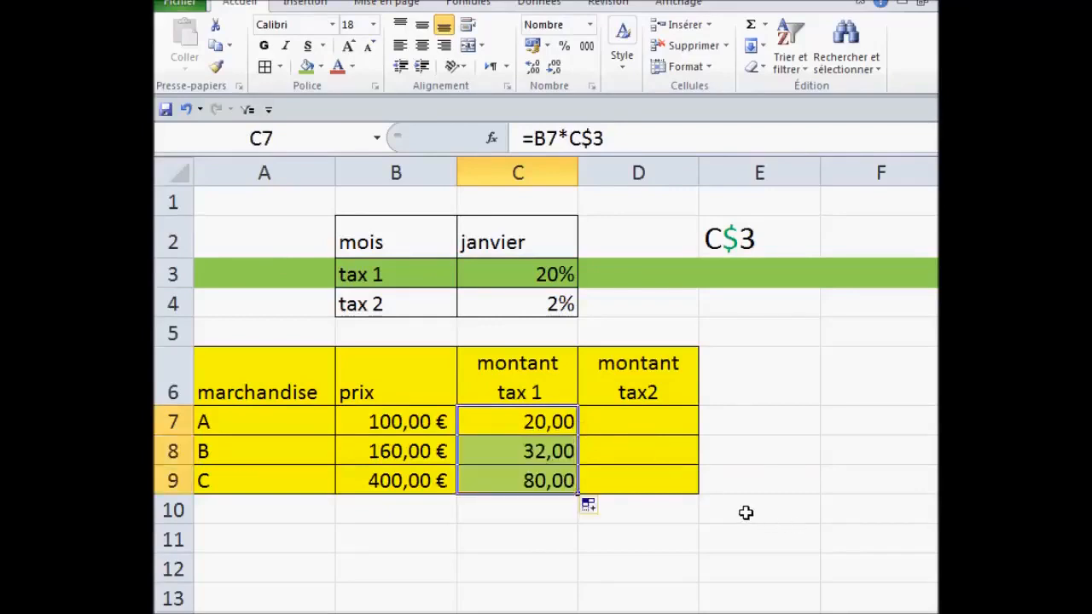
Step: Enter the formula =B7*C$4 in D7, using a mixed reference that fixes the row of the tax 2 rate
{"action": "left_click", "coordinate": [634, 421]}
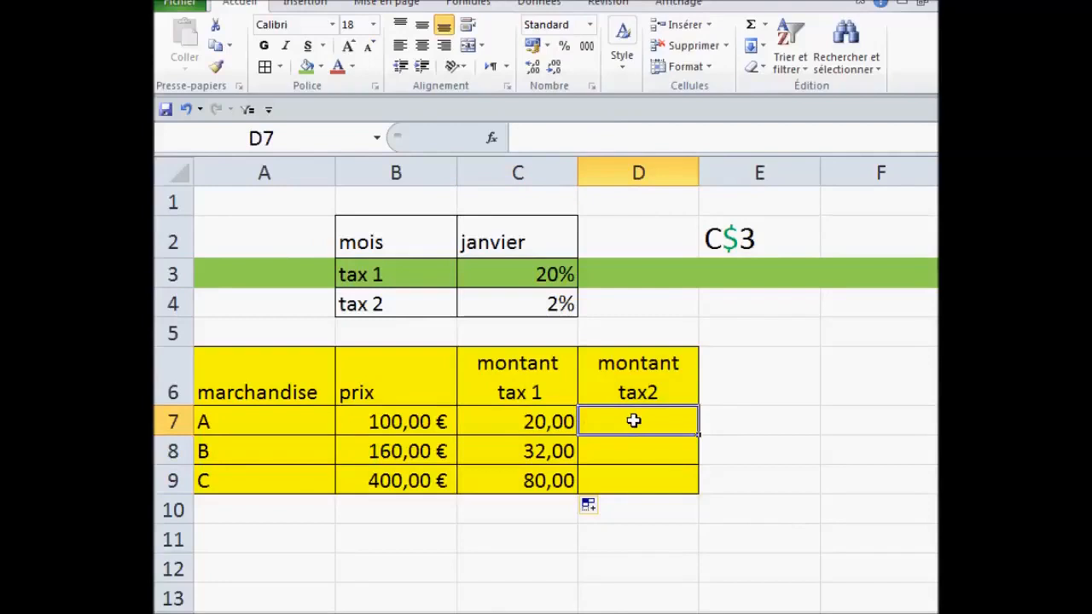
{"action": "type", "text": "="}
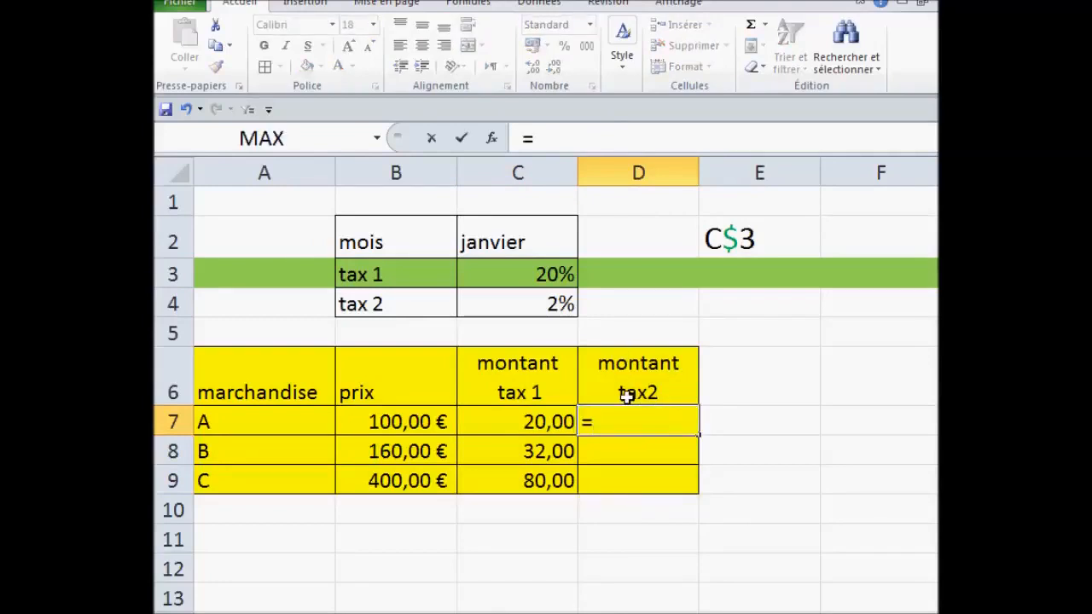
{"action": "left_click", "coordinate": [399, 422]}
{"action": "type", "text": "*"}
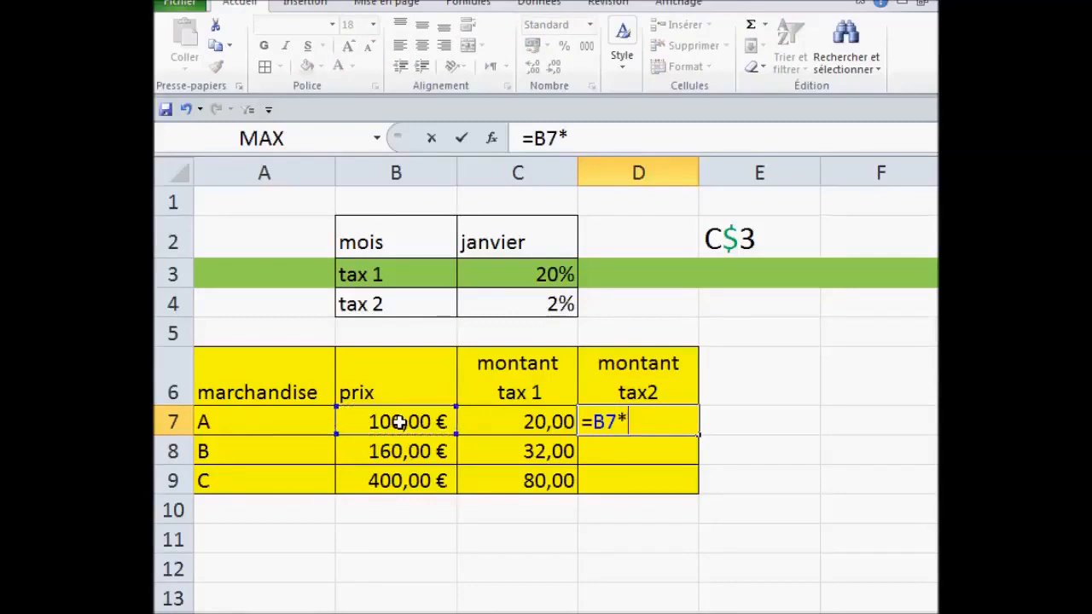
{"action": "left_click", "coordinate": [505, 304]}
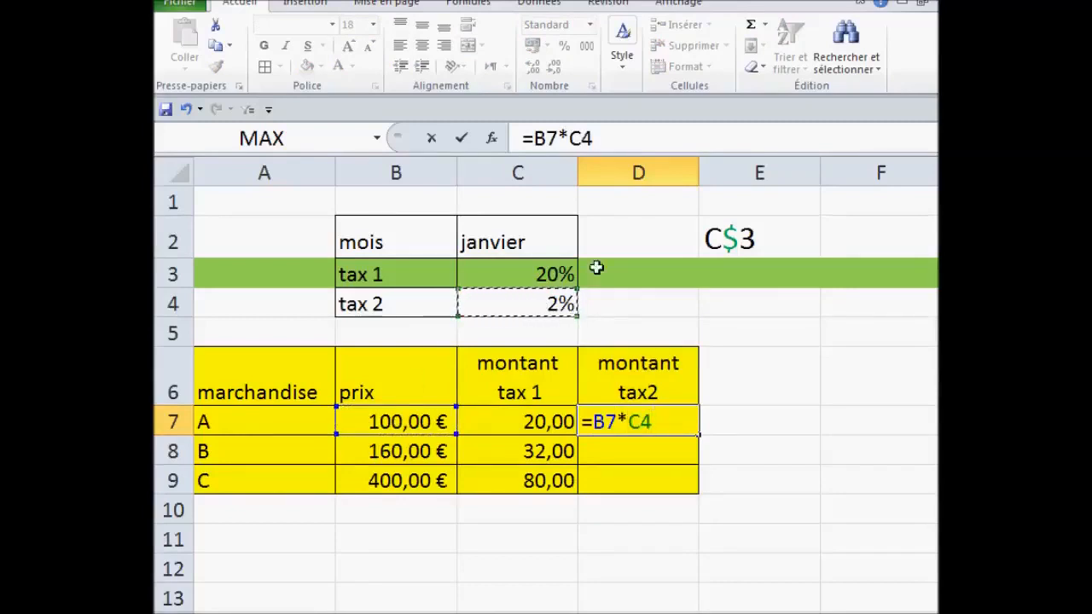
{"action": "left_click", "coordinate": [587, 138]}
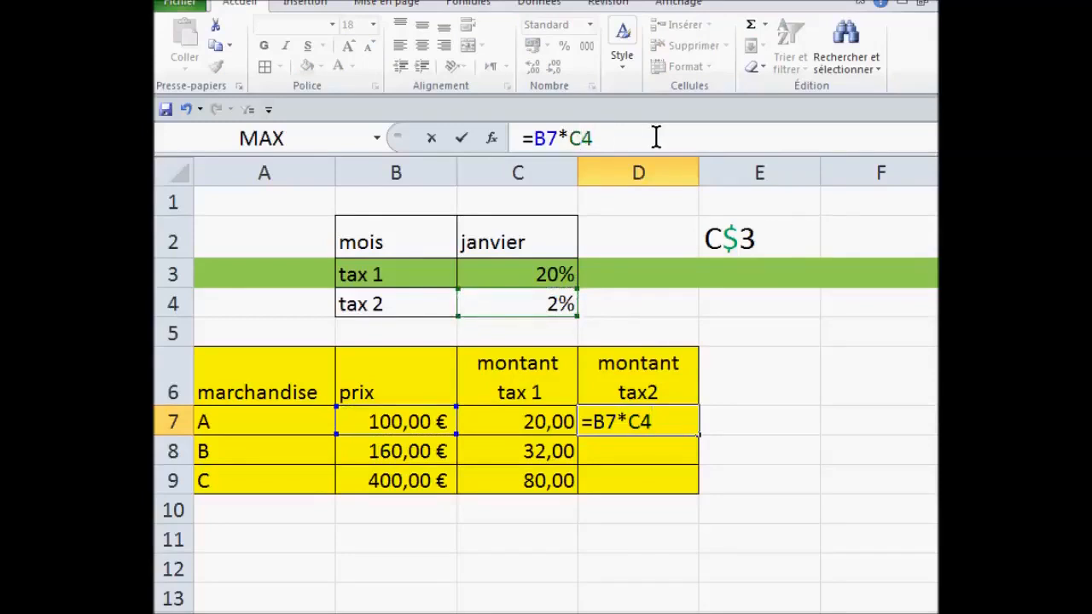
{"action": "key", "text": "F4"}
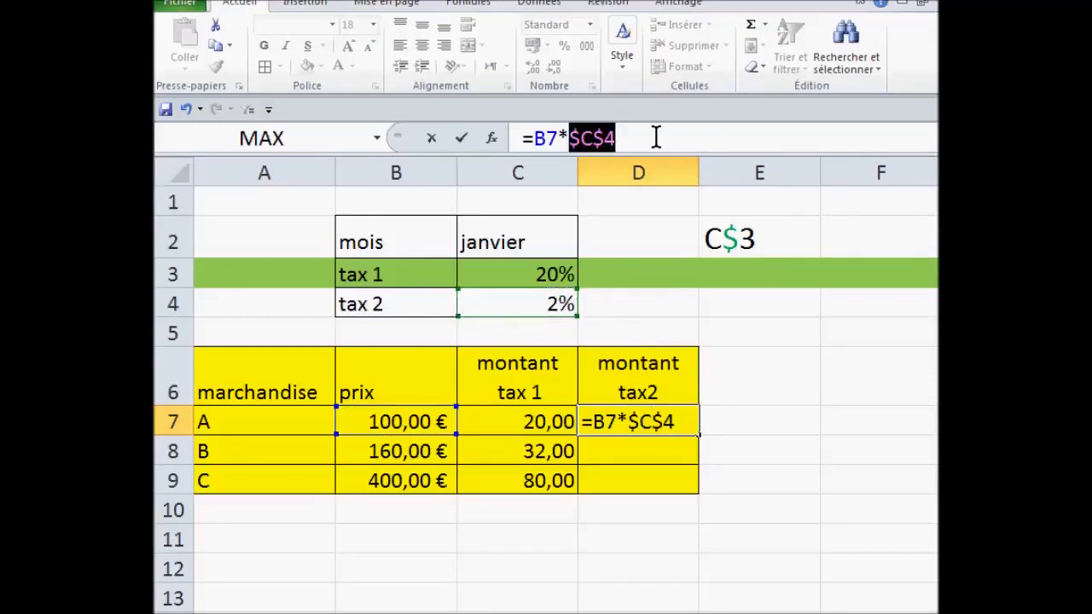
{"action": "key", "text": "F4"}
{"action": "left_click", "coordinate": [581, 138]}
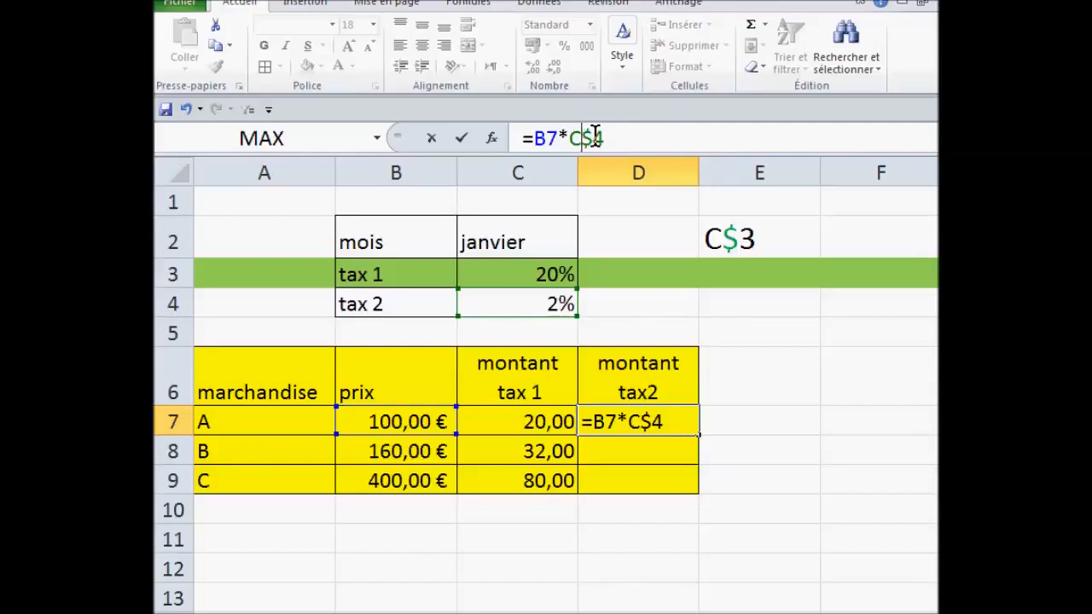
{"action": "left_click", "coordinate": [640, 138]}
{"action": "key", "text": "Return"}
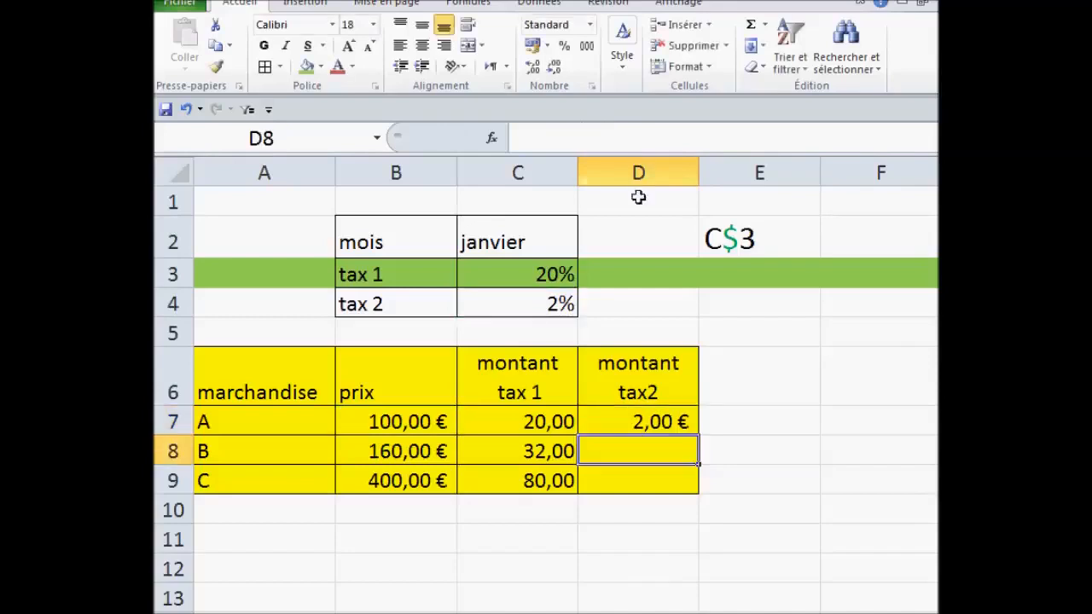
Step: Copy the tax 2 formula from D7 down through D9
{"action": "left_click", "coordinate": [662, 421]}
{"action": "left_click_drag", "start_coordinate": [700, 436], "coordinate": [697, 488]}
{"action": "left_click", "coordinate": [739, 549]}
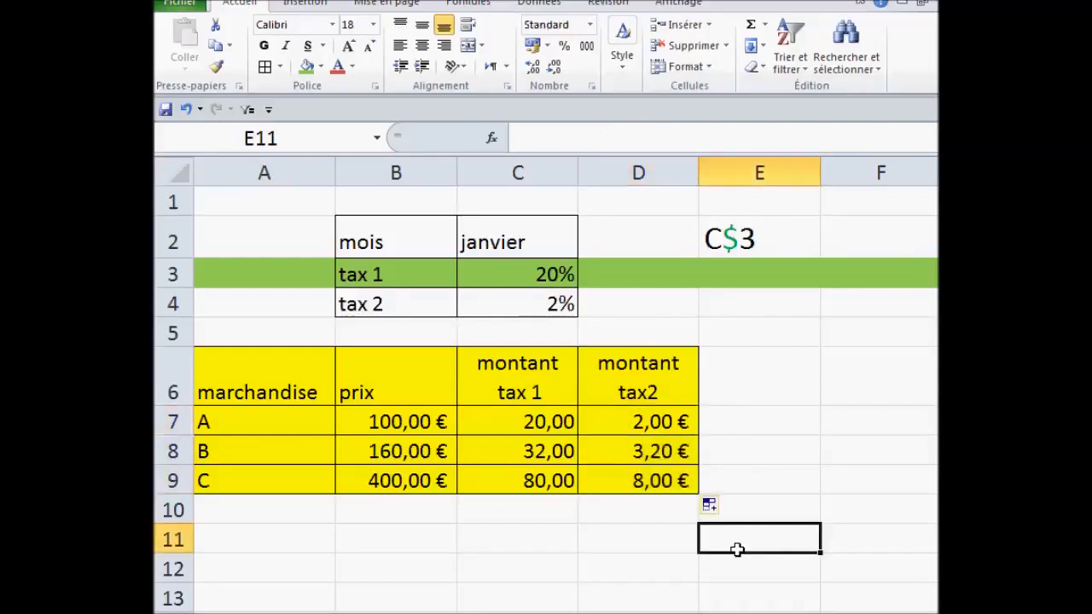
Step: Undo the tax 2 entries and the tax 1 copy in C8:C9, and clear the formula in C7
{"action": "left_click", "coordinate": [669, 561]}
{"action": "key", "text": "ctrl+z"}
{"action": "key", "text": "ctrl+z"}
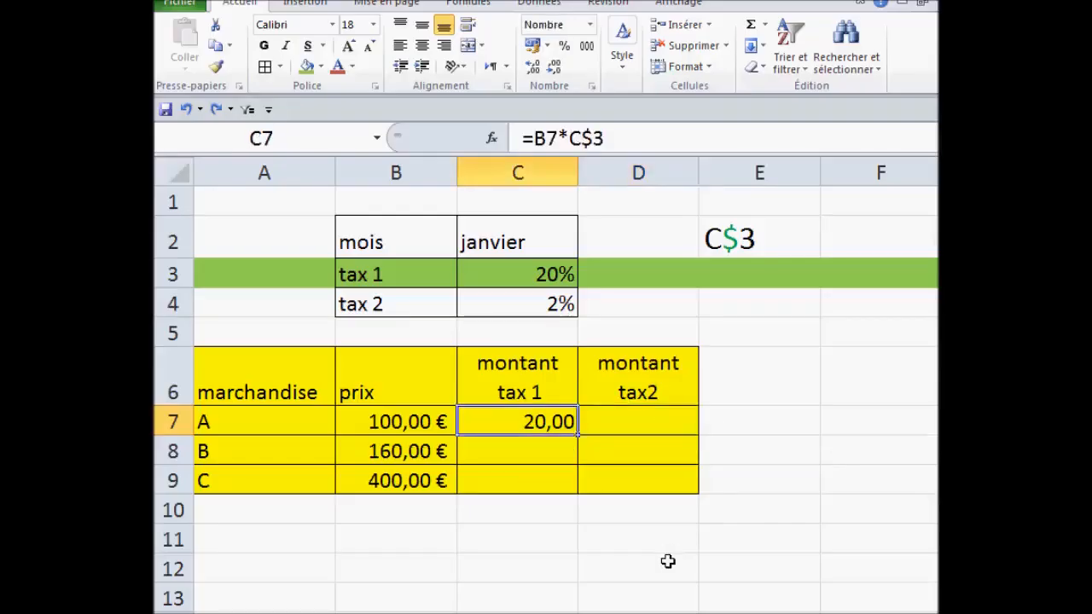
{"action": "key", "text": "Delete"}
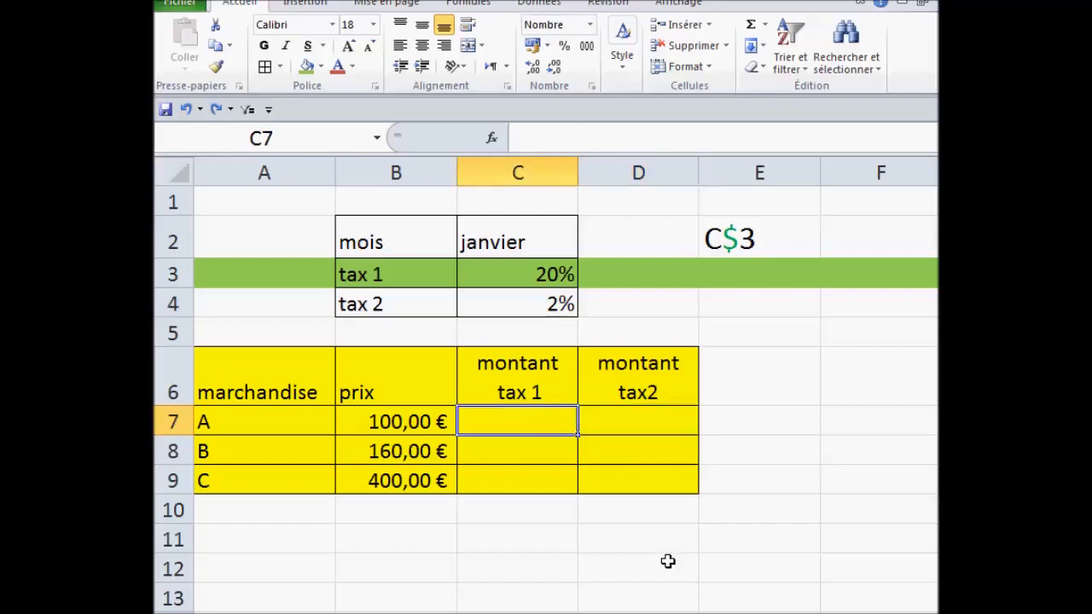
Step: Fill the whole range C7:C9 in a single entry with the tax 1 formula =B7*C$3
{"action": "left_click_drag", "start_coordinate": [536, 421], "coordinate": [534, 480]}
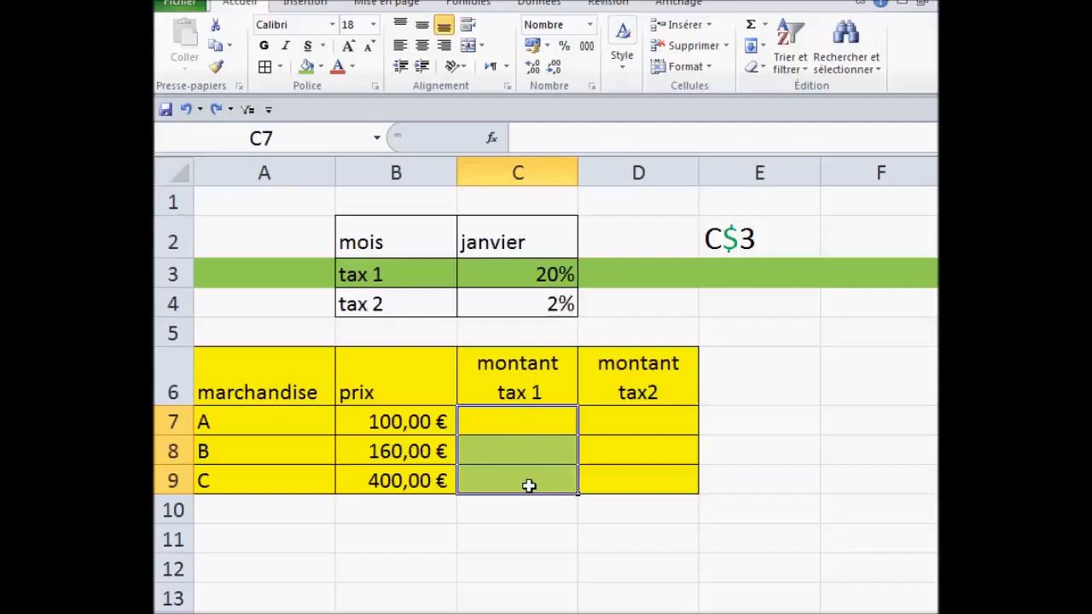
{"action": "type", "text": "="}
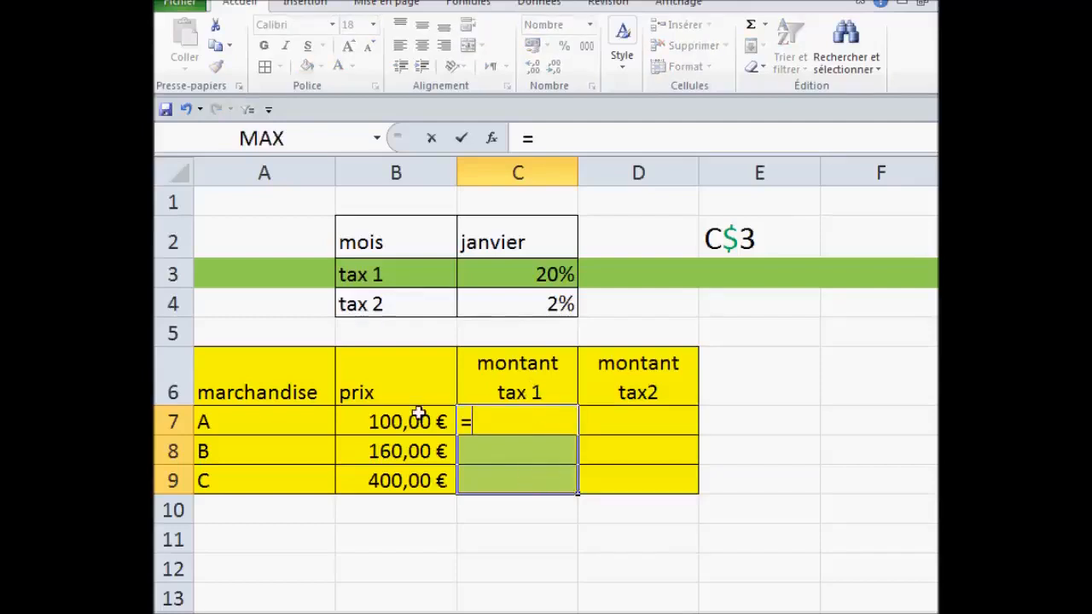
{"action": "left_click", "coordinate": [384, 418]}
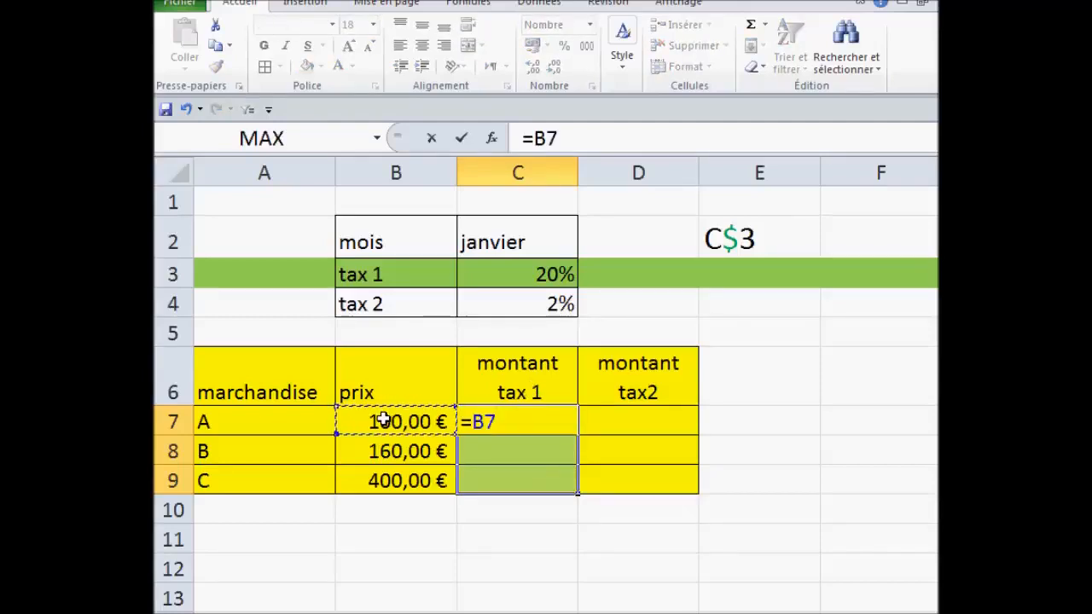
{"action": "type", "text": "*"}
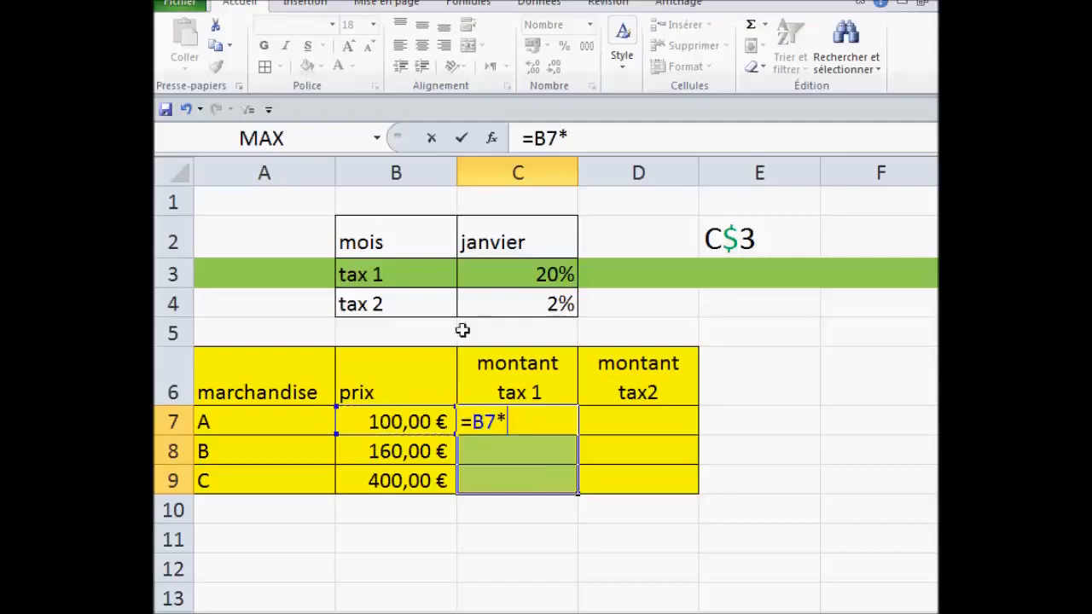
{"action": "left_click", "coordinate": [503, 275]}
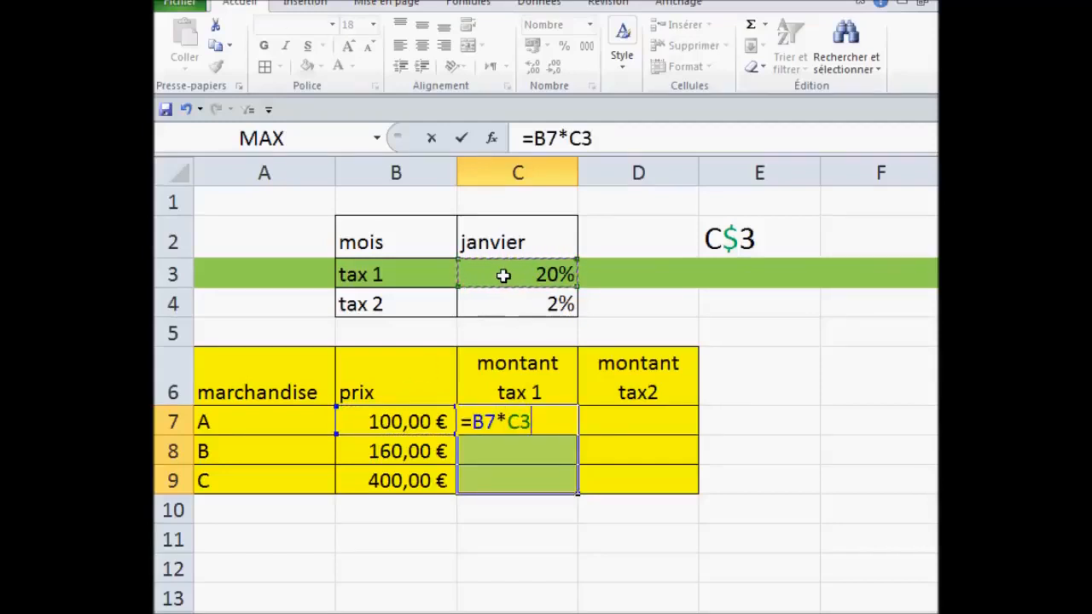
{"action": "key", "text": "F4"}
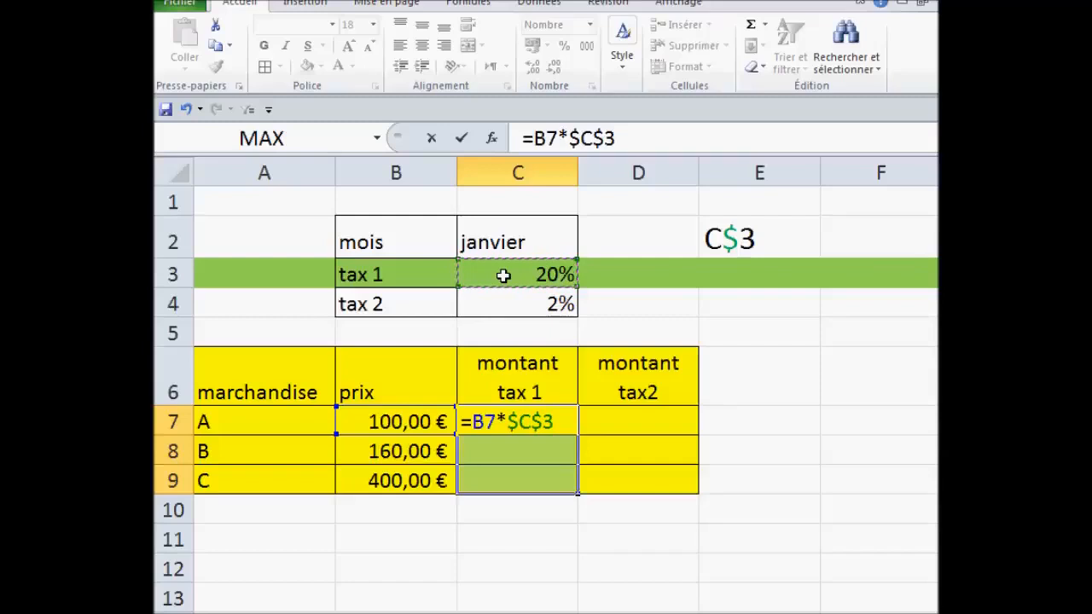
{"action": "key", "text": "F4"}
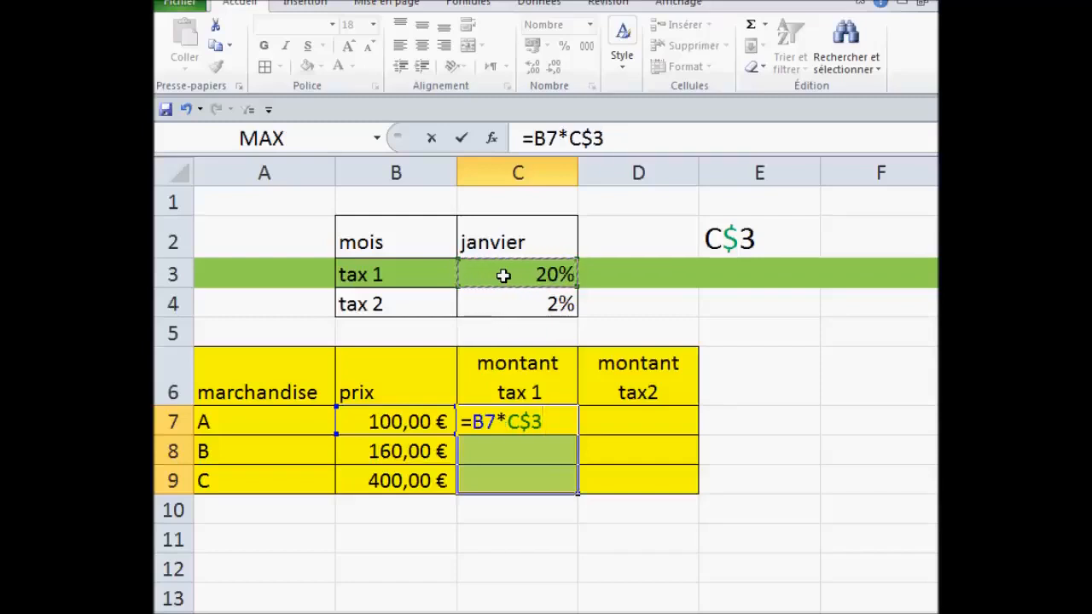
{"action": "key", "text": "ctrl+Return"}
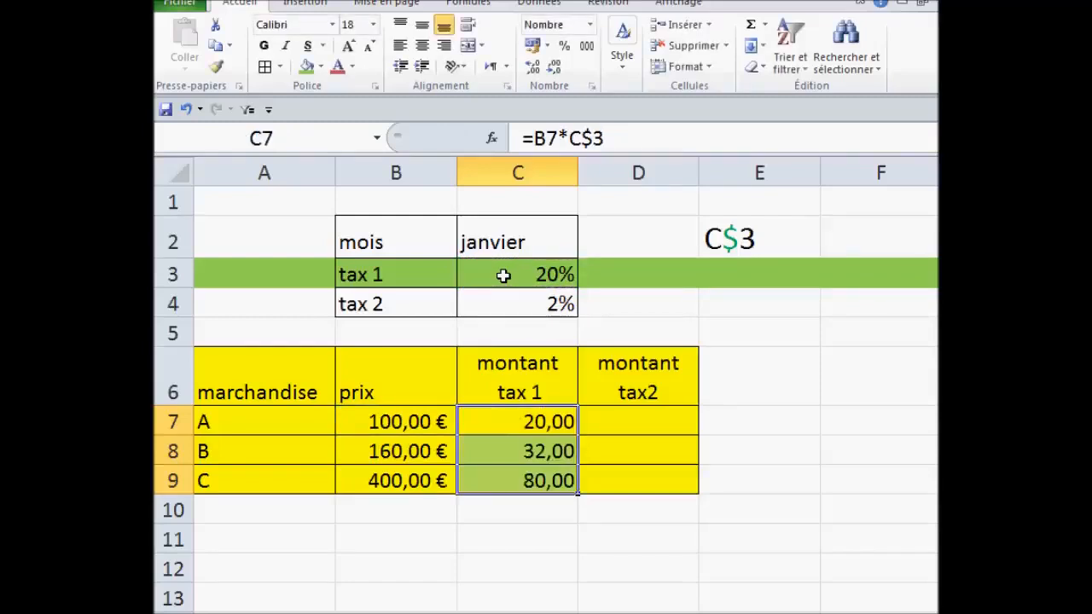
{"action": "left_click", "coordinate": [630, 431]}
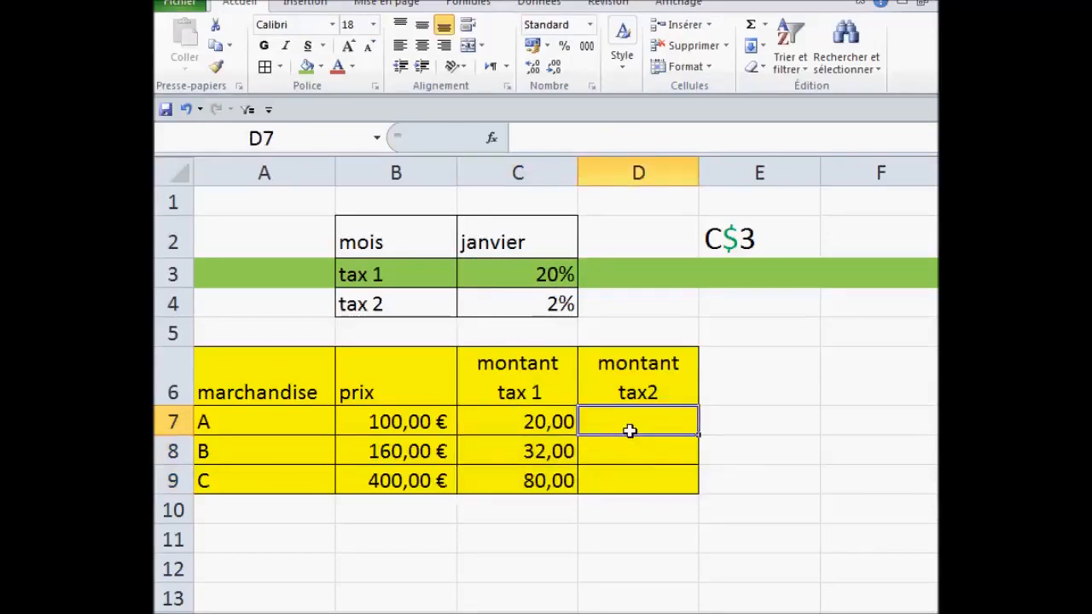
{"action": "type", "text": "="}
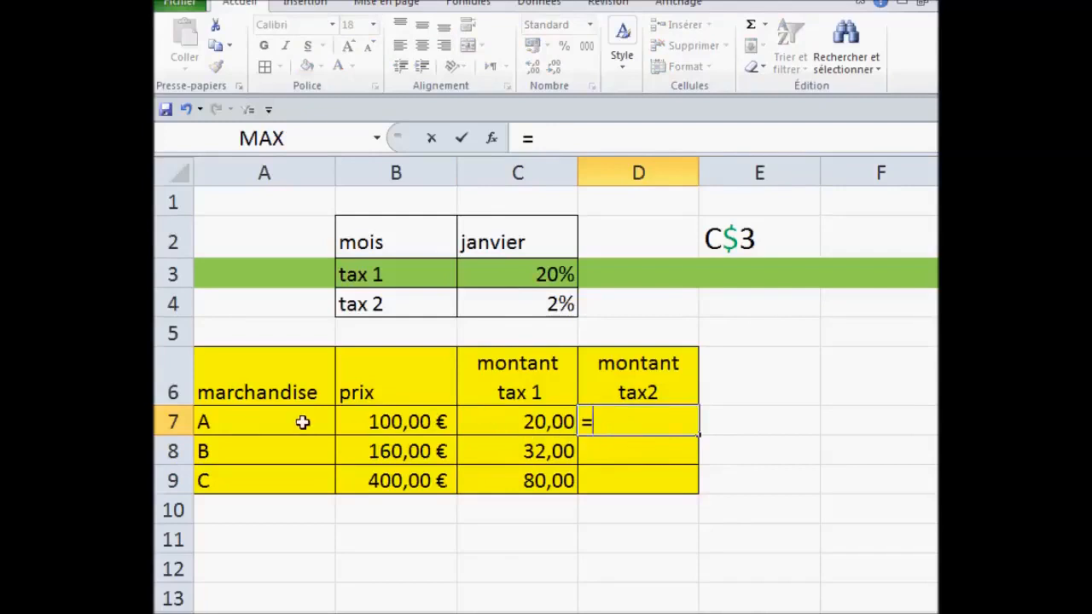
{"action": "left_click", "coordinate": [386, 422]}
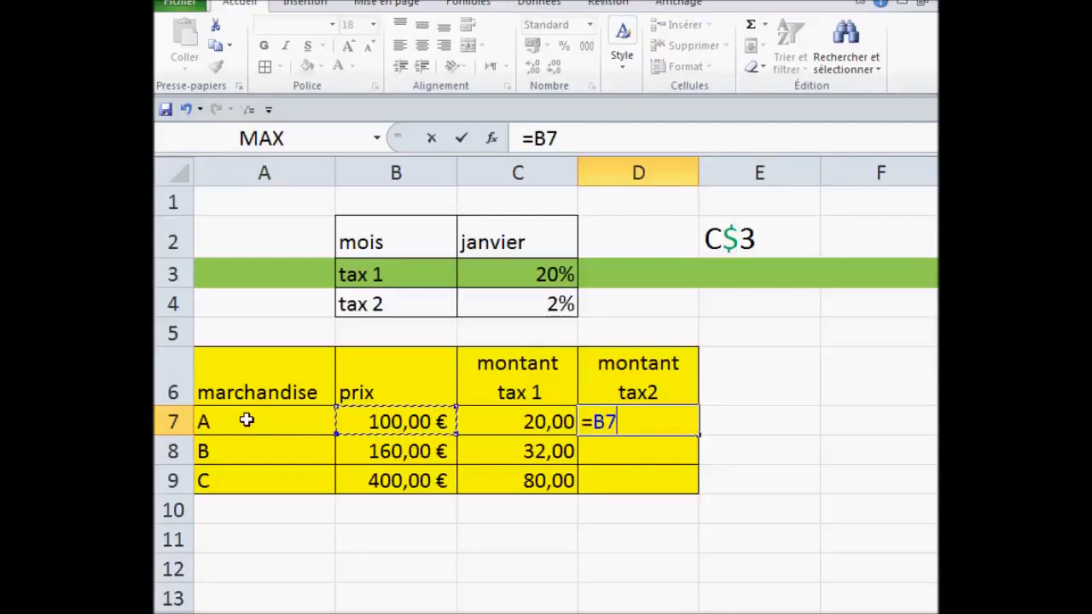
{"action": "type", "text": "*"}
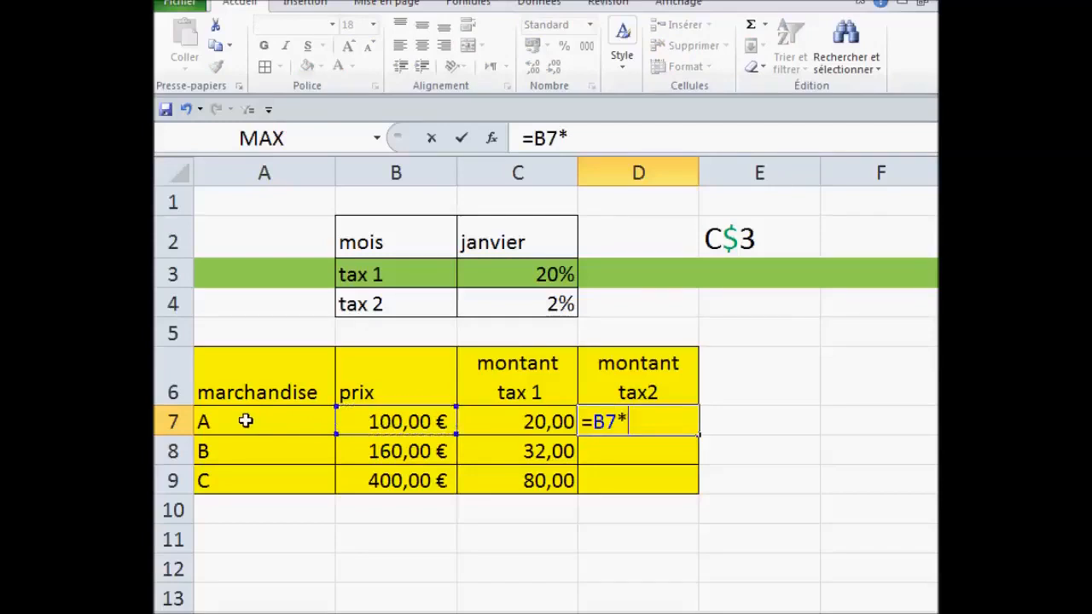
{"action": "left_click", "coordinate": [510, 305]}
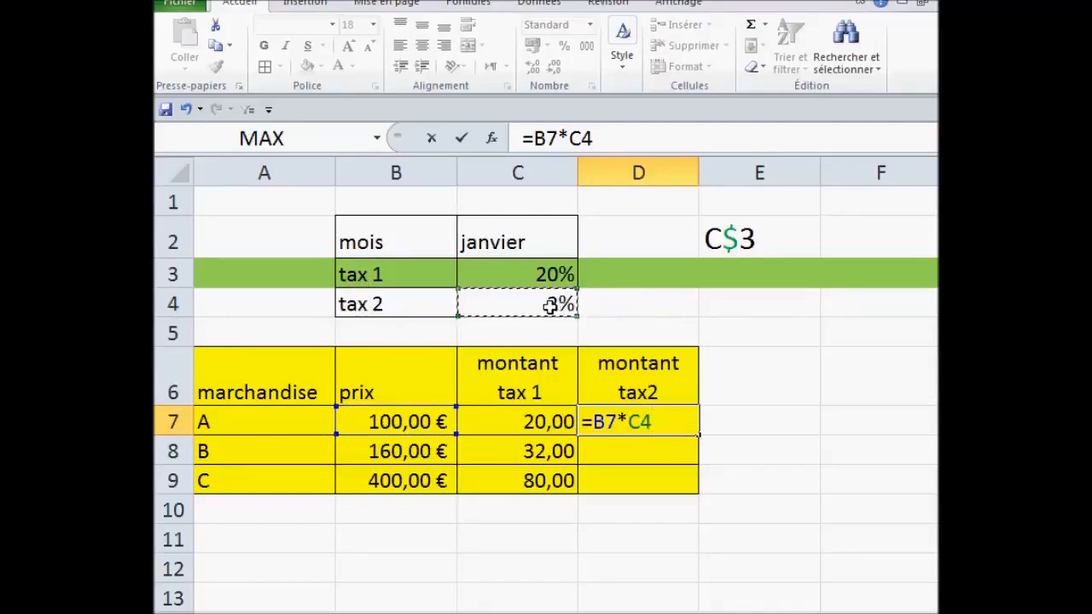
{"action": "key", "text": "F4"}
{"action": "key", "text": "F4"}
{"action": "key", "text": "Escape"}
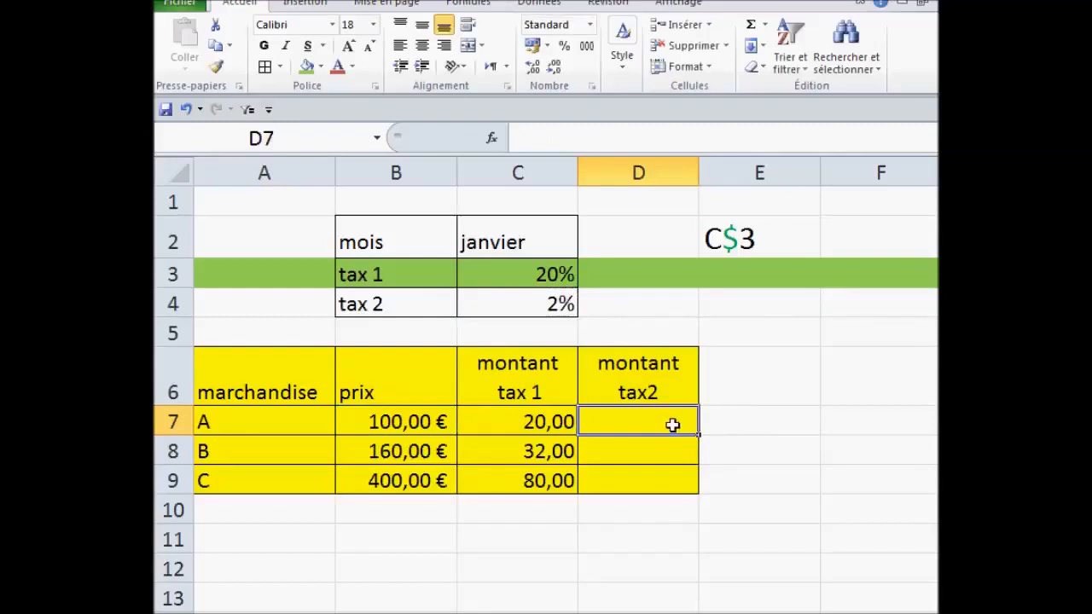
Step: Fill the whole range D7:D9 in a single entry with the tax 2 formula =B7*C$4
{"action": "left_click_drag", "start_coordinate": [638, 419], "coordinate": [638, 478]}
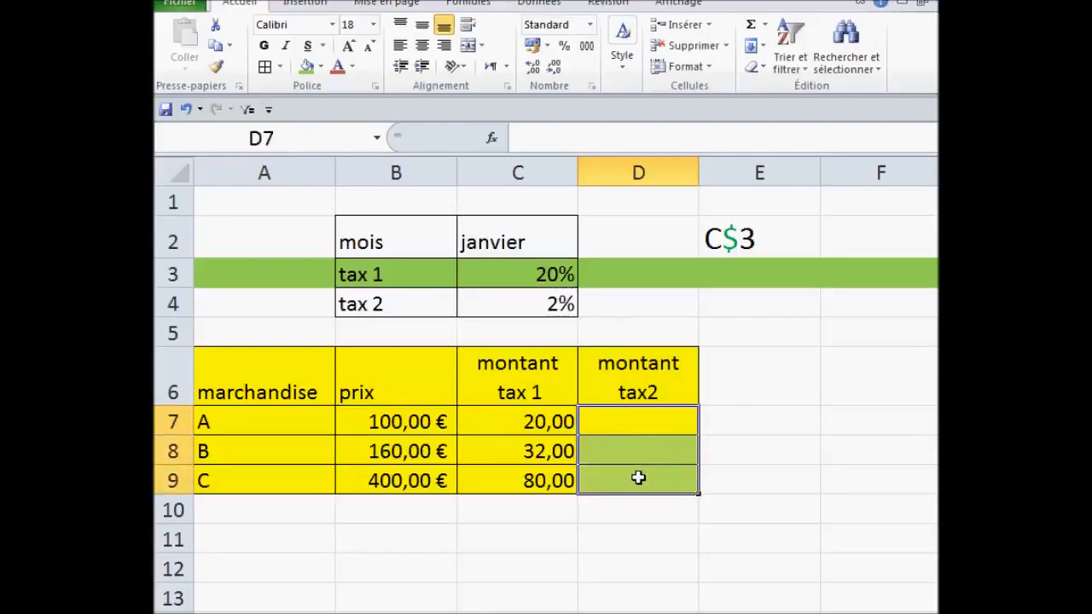
{"action": "type", "text": "="}
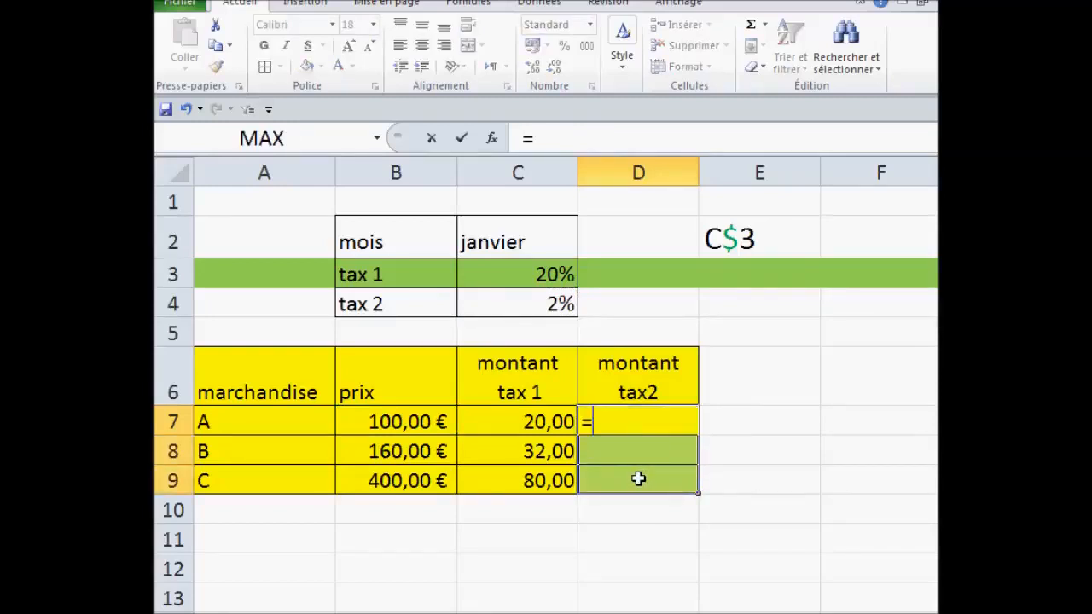
{"action": "left_click", "coordinate": [376, 422]}
{"action": "type", "text": "*"}
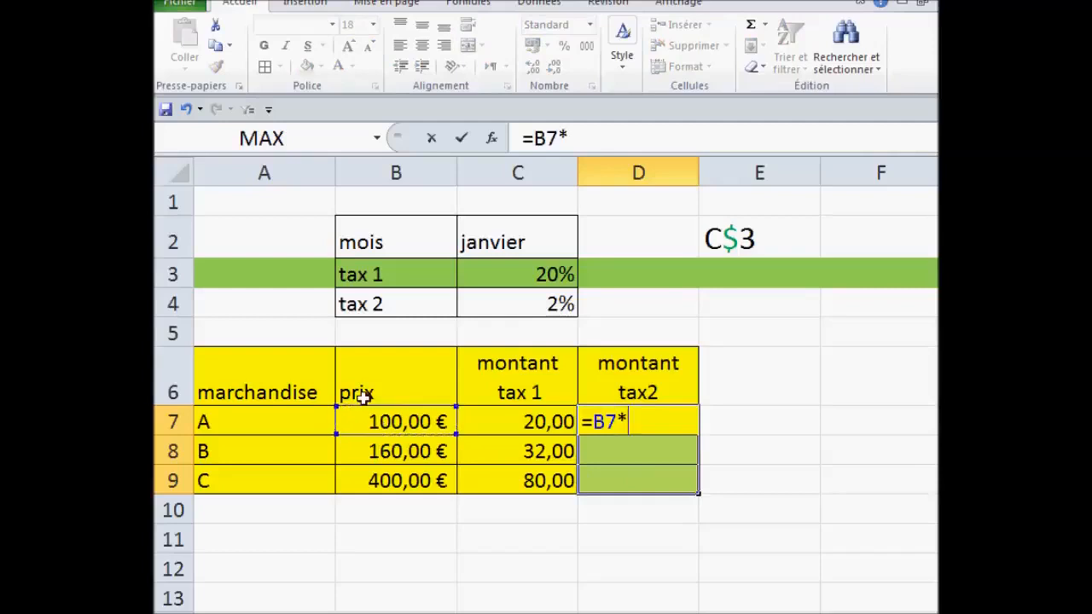
{"action": "left_click", "coordinate": [492, 303]}
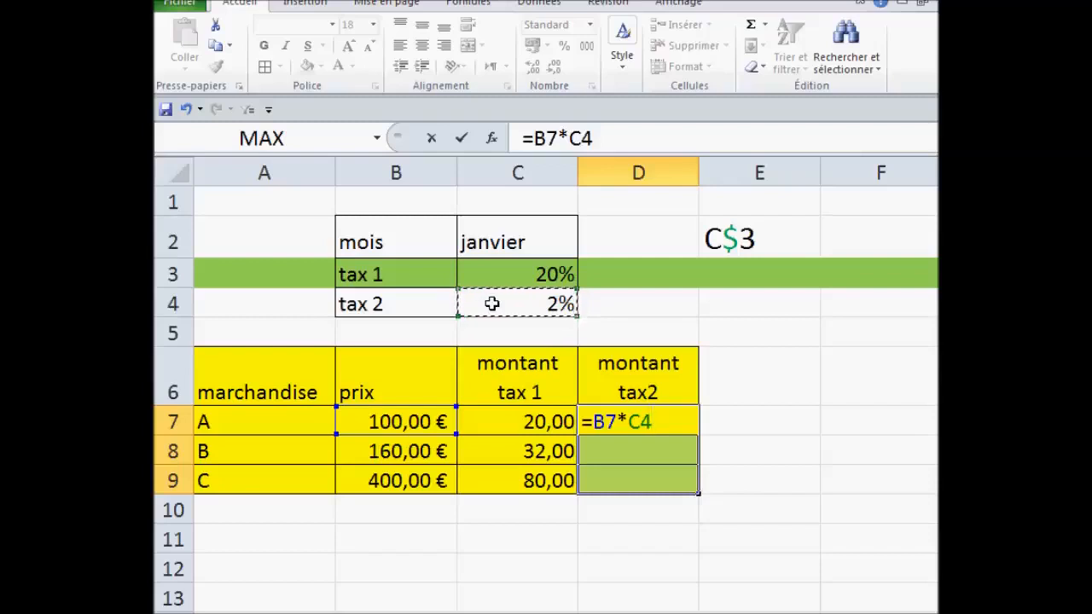
{"action": "key", "text": "F4"}
{"action": "key", "text": "F4"}
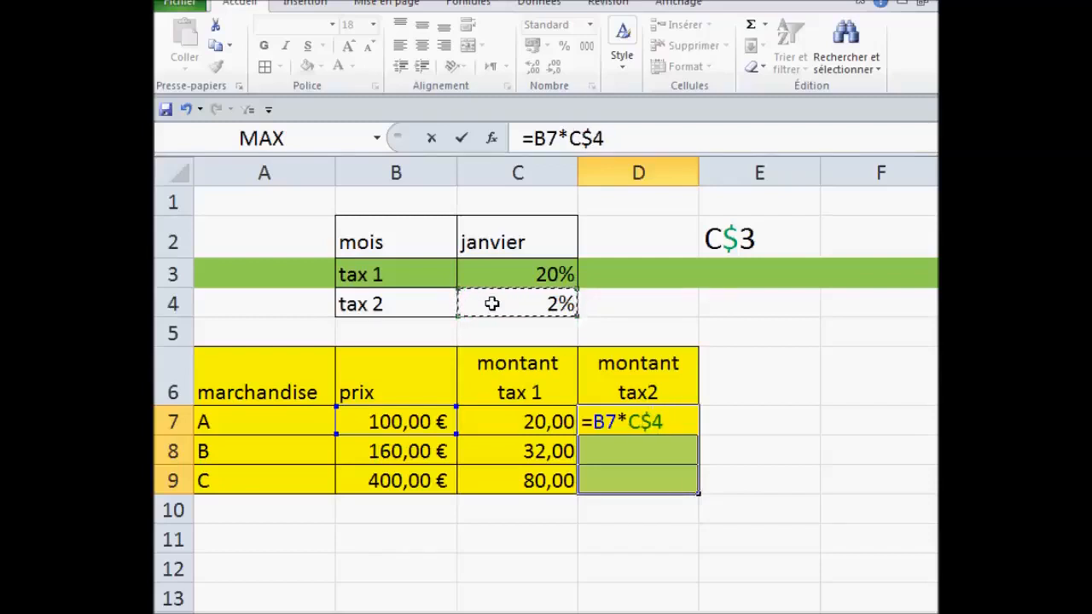
{"action": "left_click", "coordinate": [603, 136]}
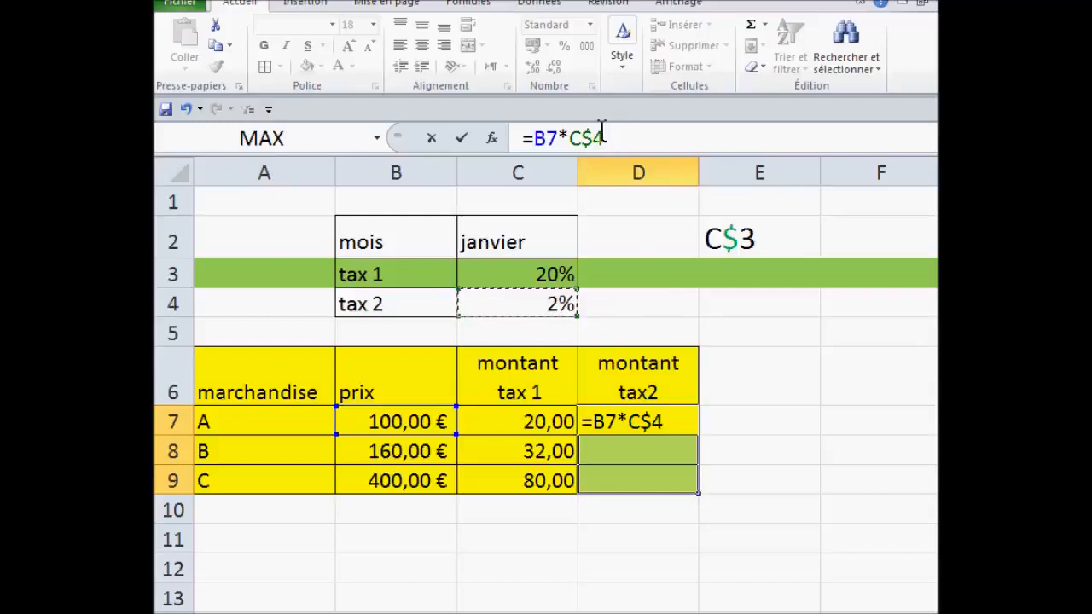
{"action": "left_click_drag", "start_coordinate": [604, 137], "coordinate": [508, 137]}
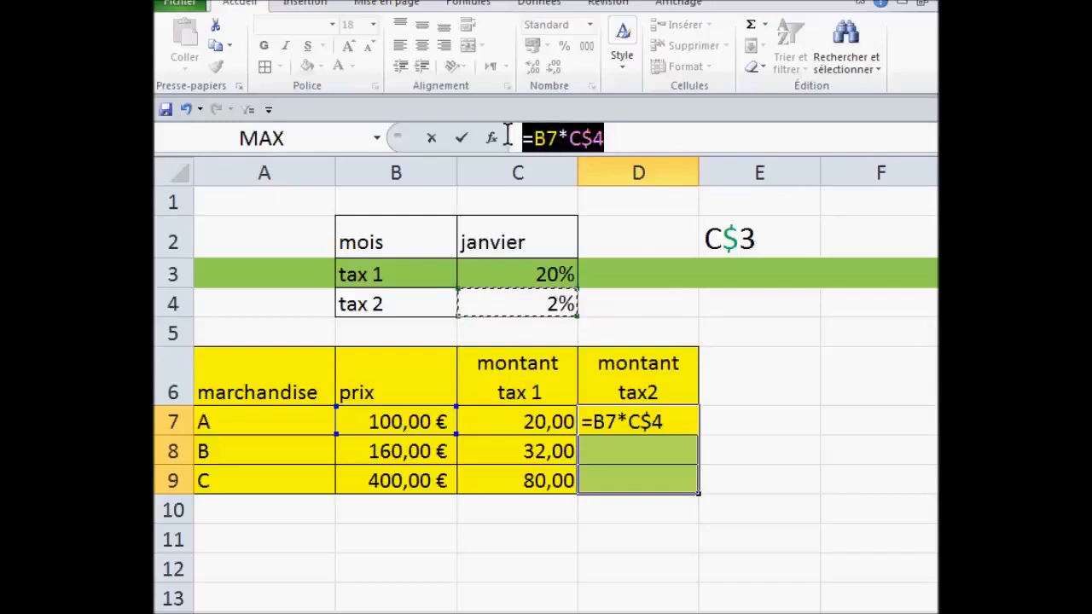
{"action": "left_click", "coordinate": [611, 137]}
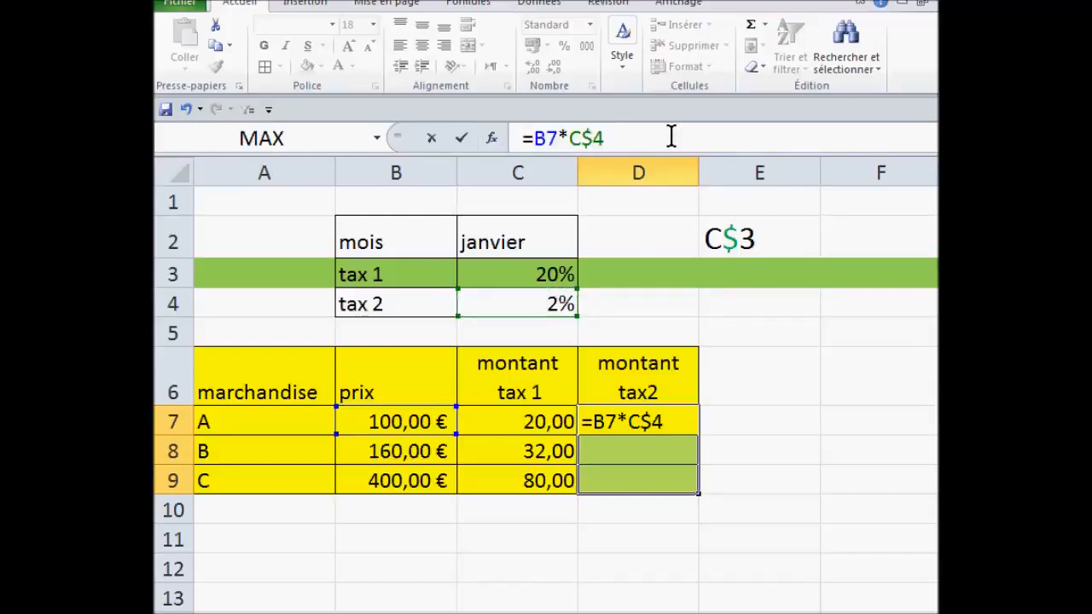
{"action": "key", "text": "ctrl+Return"}
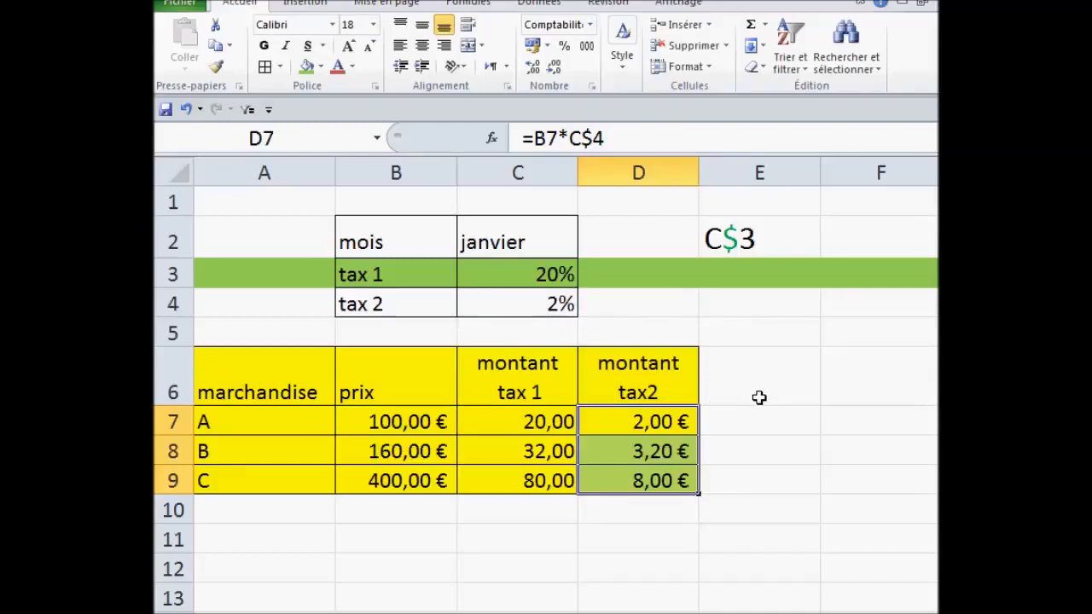
{"action": "left_click", "coordinate": [759, 432]}
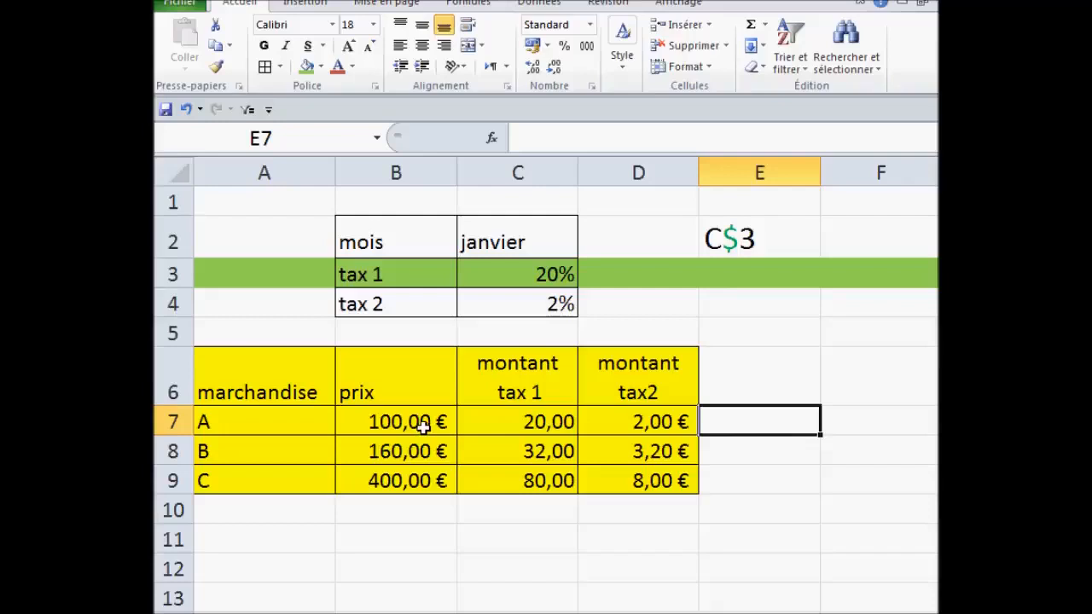
Step: Move the C$3 note from E2 to F2
{"action": "scroll", "coordinate": [424, 428], "scroll_direction": "down", "scroll_amount": 1}
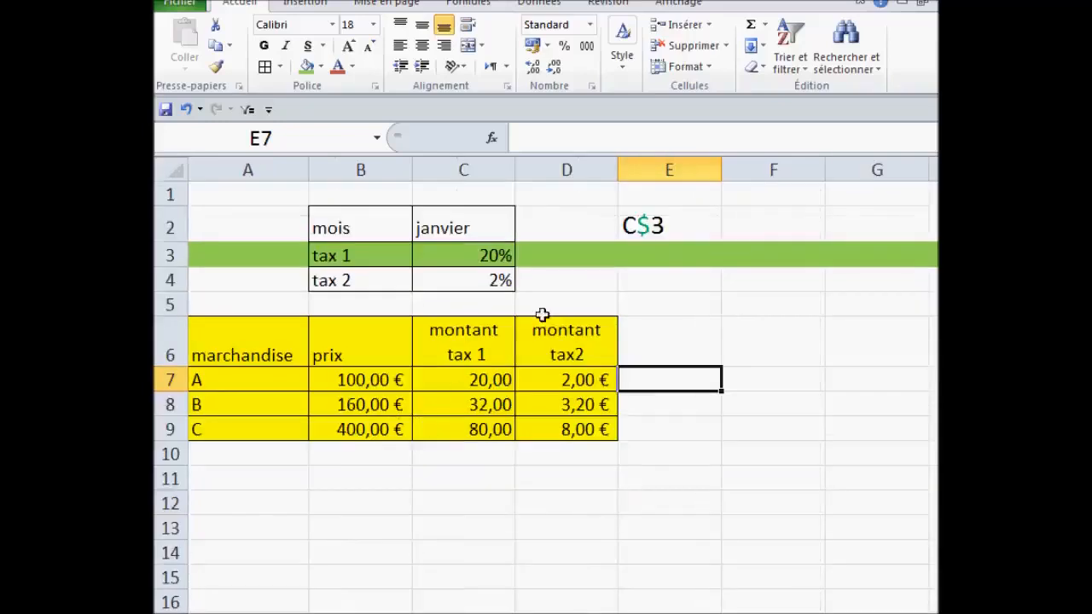
{"action": "left_click", "coordinate": [713, 227]}
{"action": "left_click", "coordinate": [725, 223]}
{"action": "left_click", "coordinate": [683, 223]}
{"action": "left_click_drag", "start_coordinate": [720, 224], "coordinate": [811, 226]}
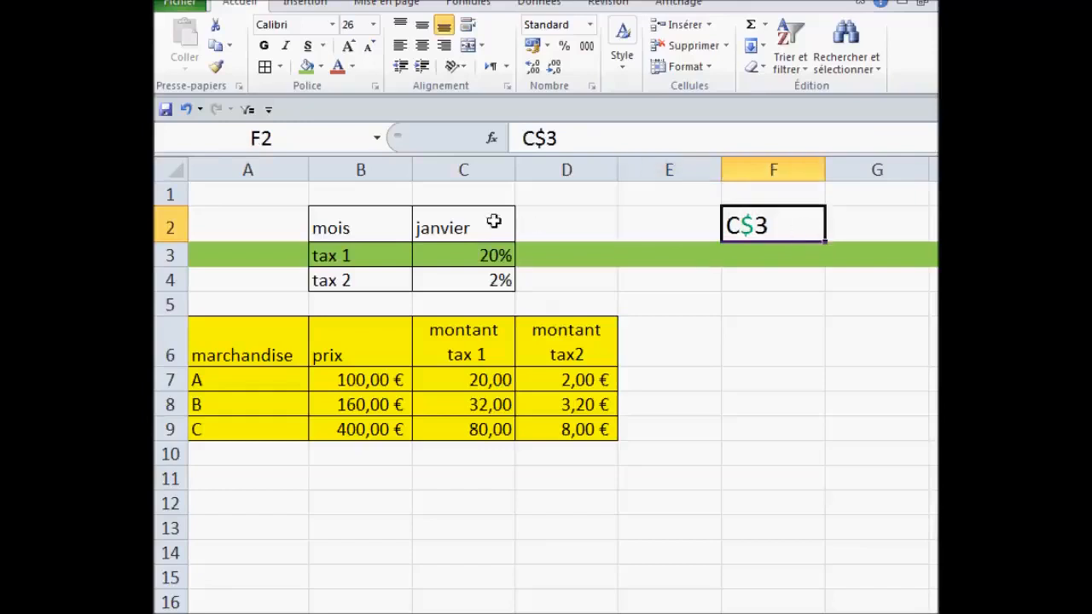
Step: Make D2 show the tax 2 label with the formula =B4
{"action": "left_click", "coordinate": [332, 285]}
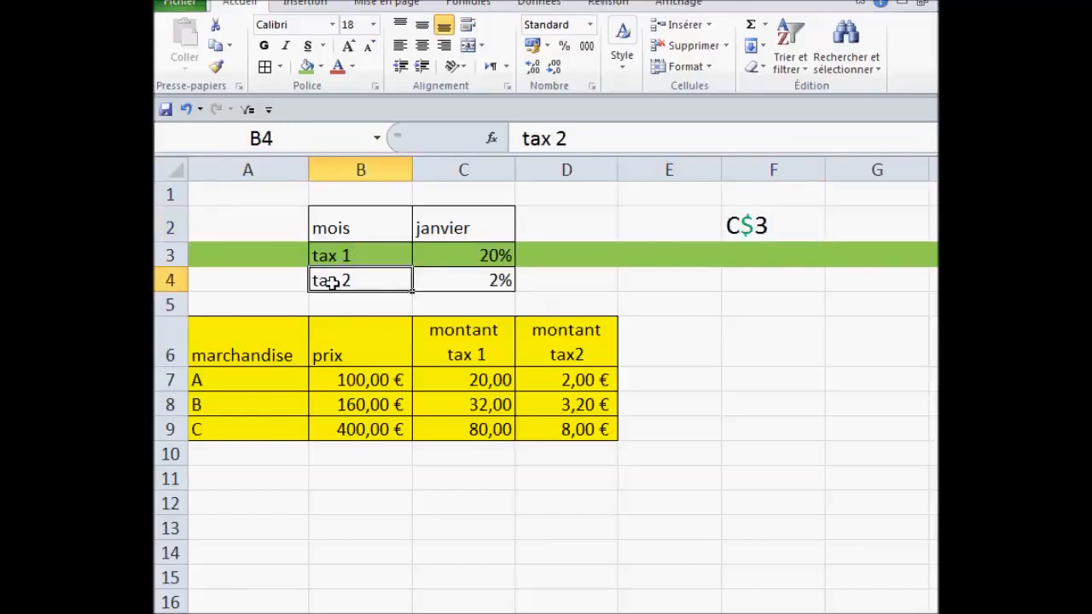
{"action": "left_click", "coordinate": [579, 225]}
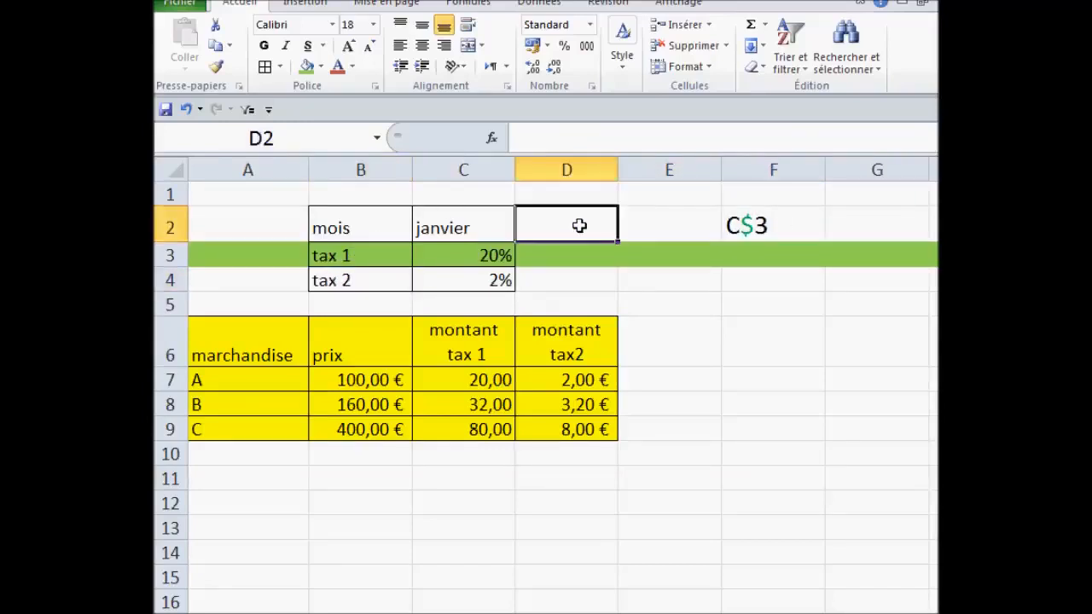
{"action": "type", "text": "=tax2"}
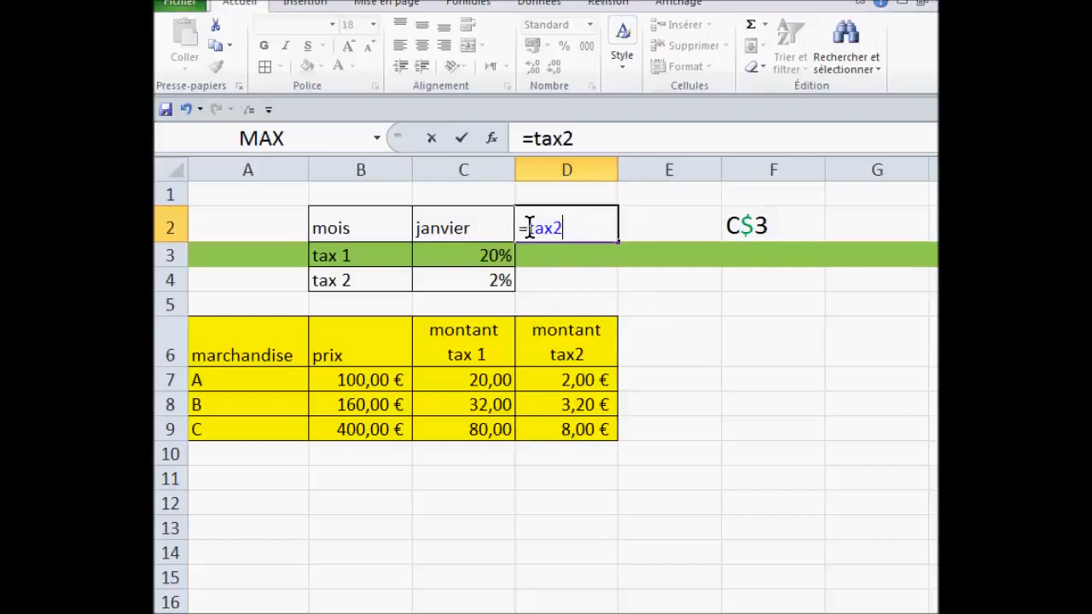
{"action": "left_click_drag", "start_coordinate": [528, 228], "coordinate": [634, 226]}
{"action": "key", "text": "BackSpace"}
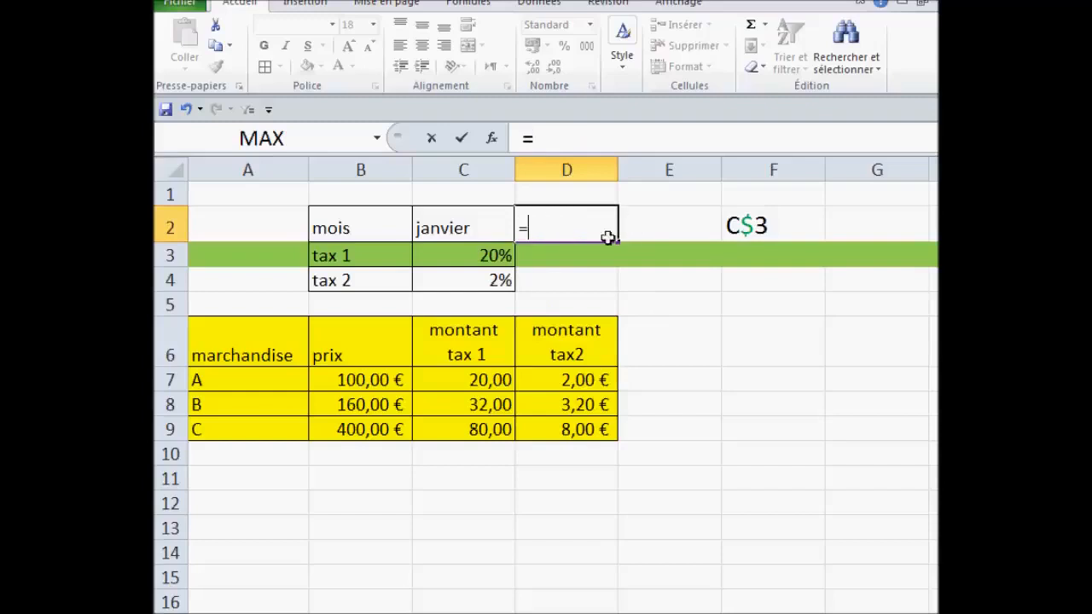
{"action": "left_click", "coordinate": [359, 278]}
{"action": "key", "text": "Return"}
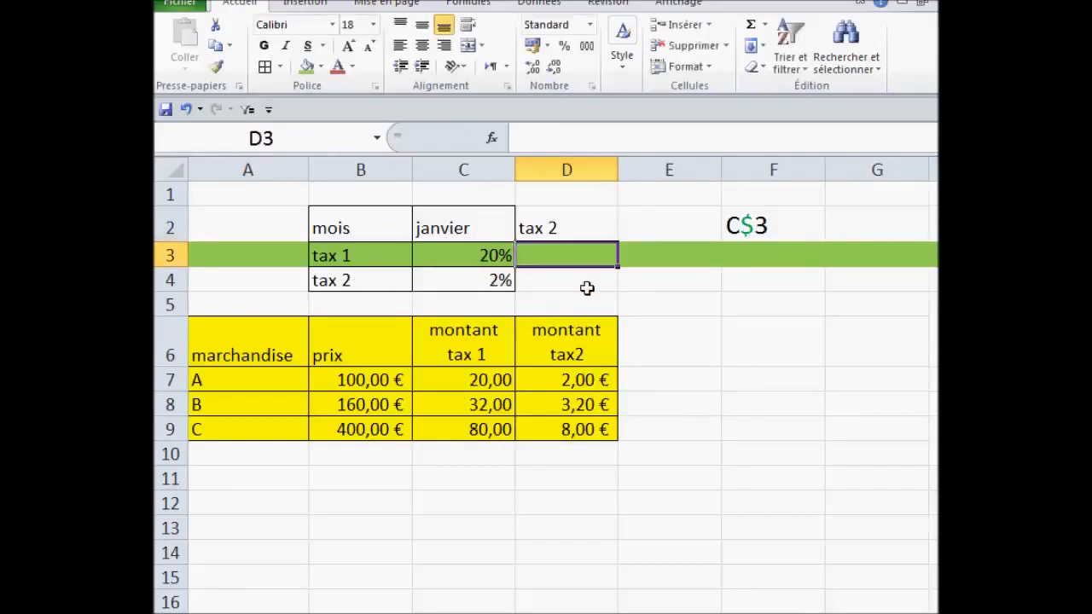
{"action": "left_click", "coordinate": [559, 228]}
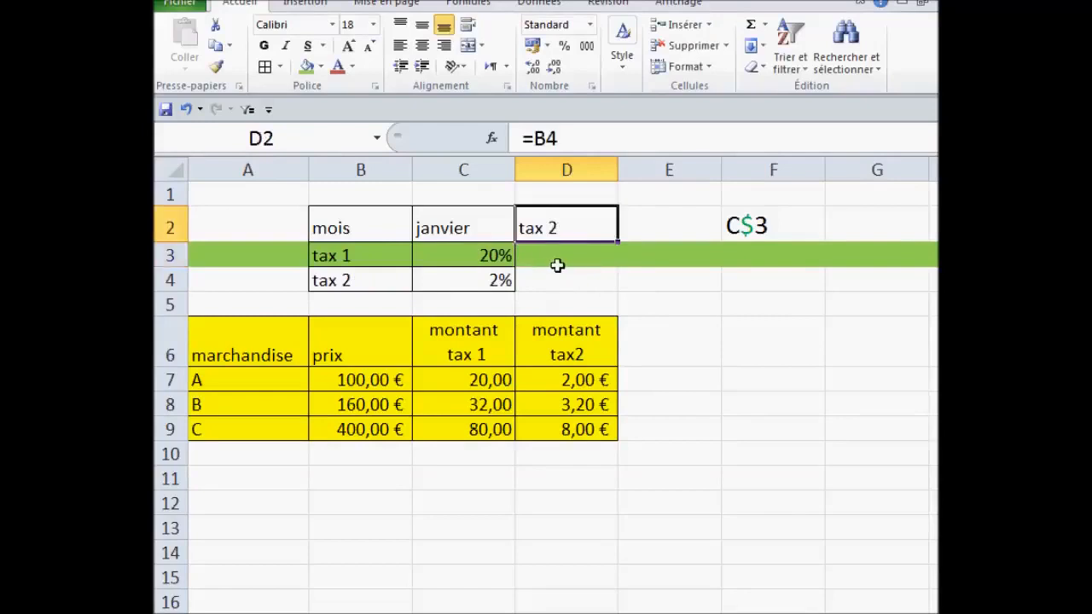
Step: Enter the tax 2 rate of 2% in D3, under its new heading
{"action": "left_click", "coordinate": [553, 257]}
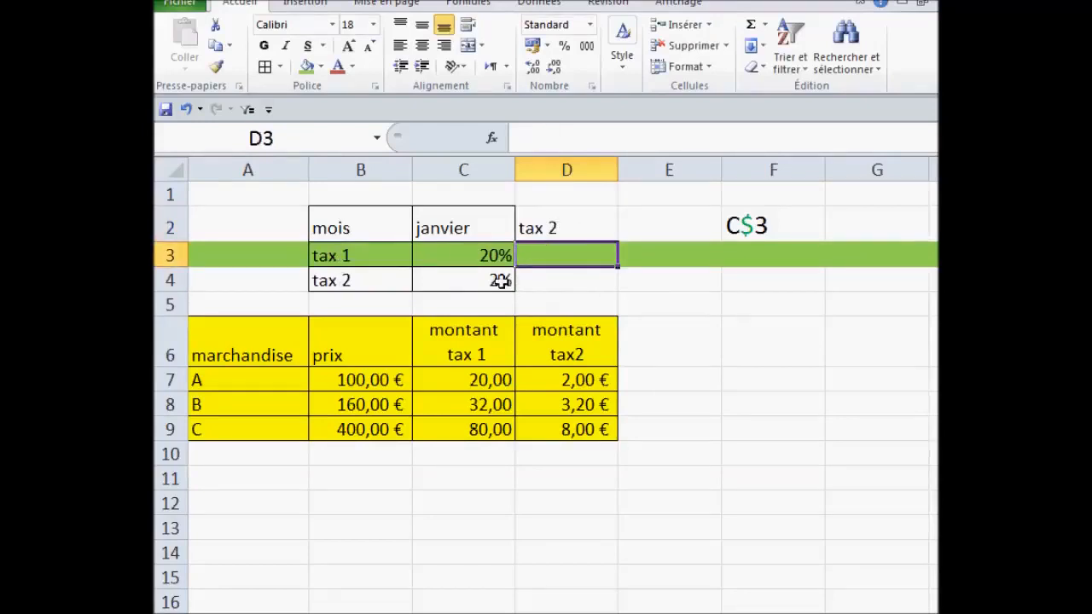
{"action": "type", "text": "2%"}
{"action": "left_click", "coordinate": [719, 343]}
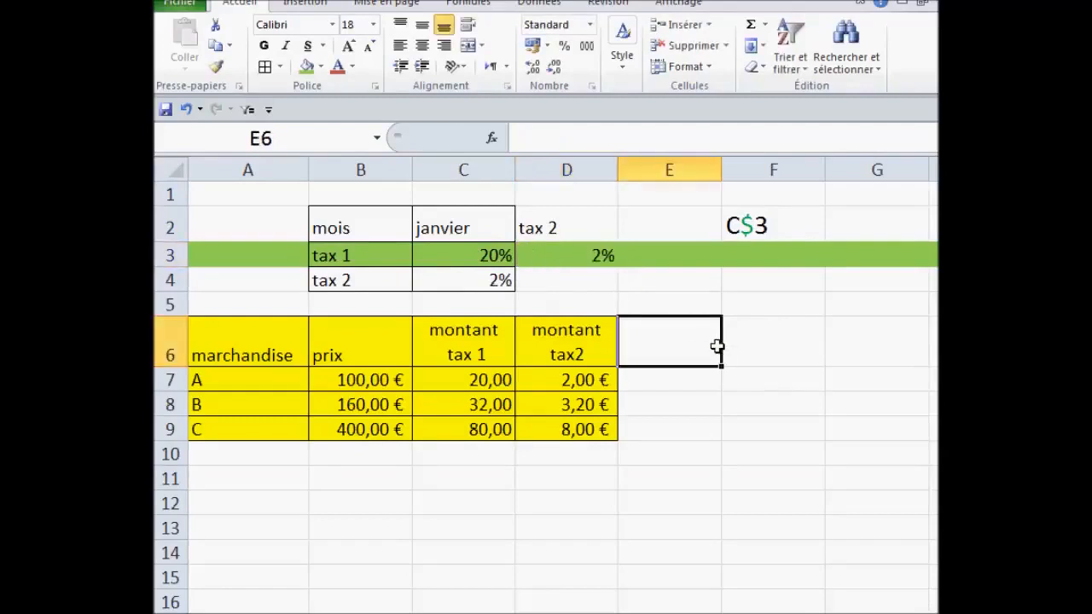
Step: Format C2:D3 with a black fill, white font and centred text
{"action": "left_click", "coordinate": [483, 225]}
{"action": "left_click_drag", "start_coordinate": [483, 224], "coordinate": [598, 255]}
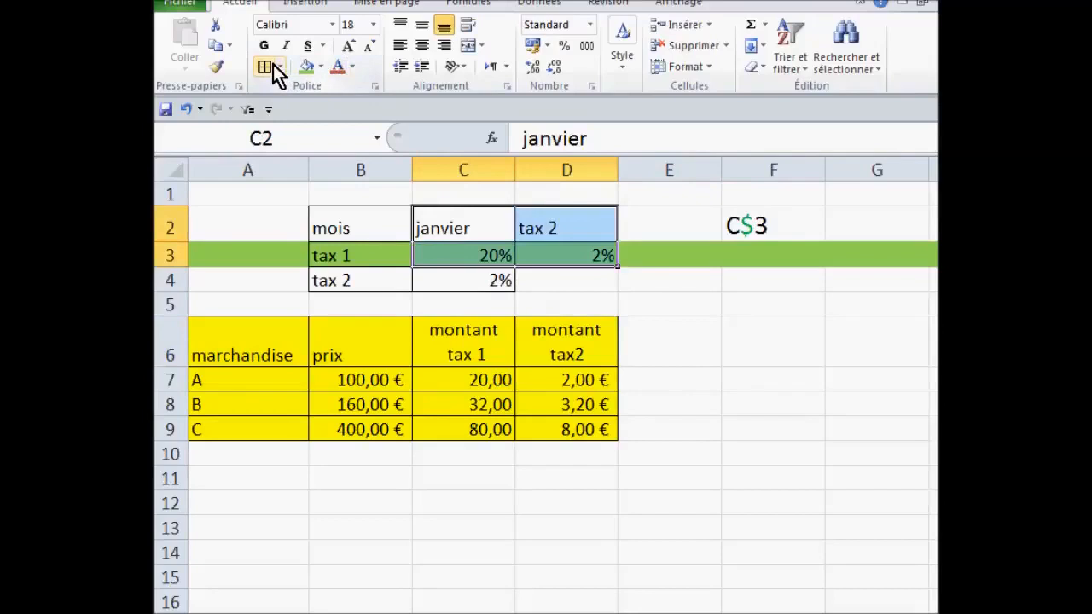
{"action": "left_click", "coordinate": [321, 66]}
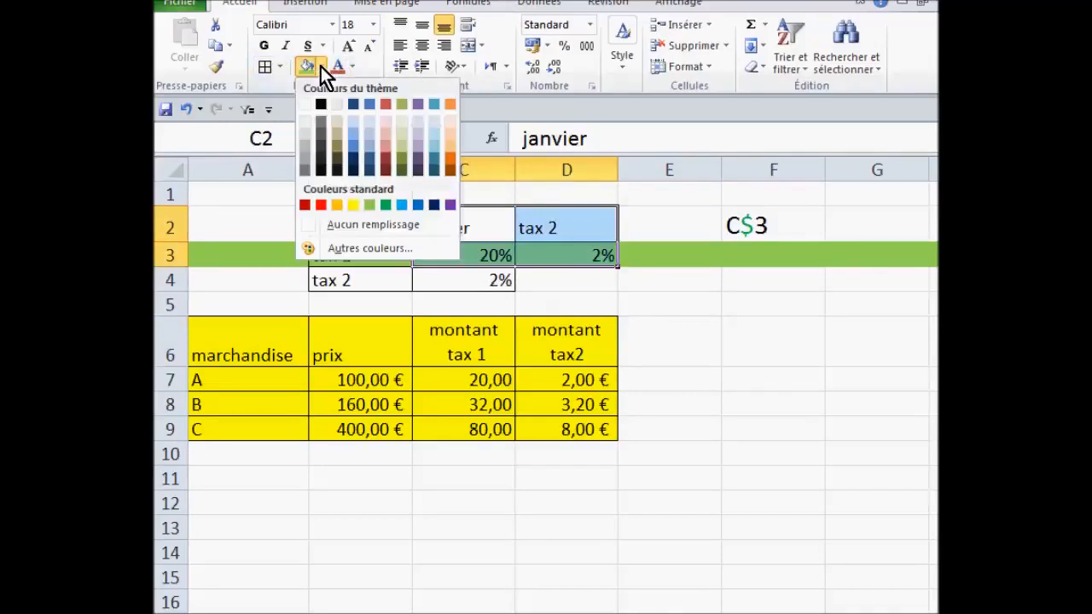
{"action": "left_click", "coordinate": [323, 105]}
{"action": "left_click", "coordinate": [351, 65]}
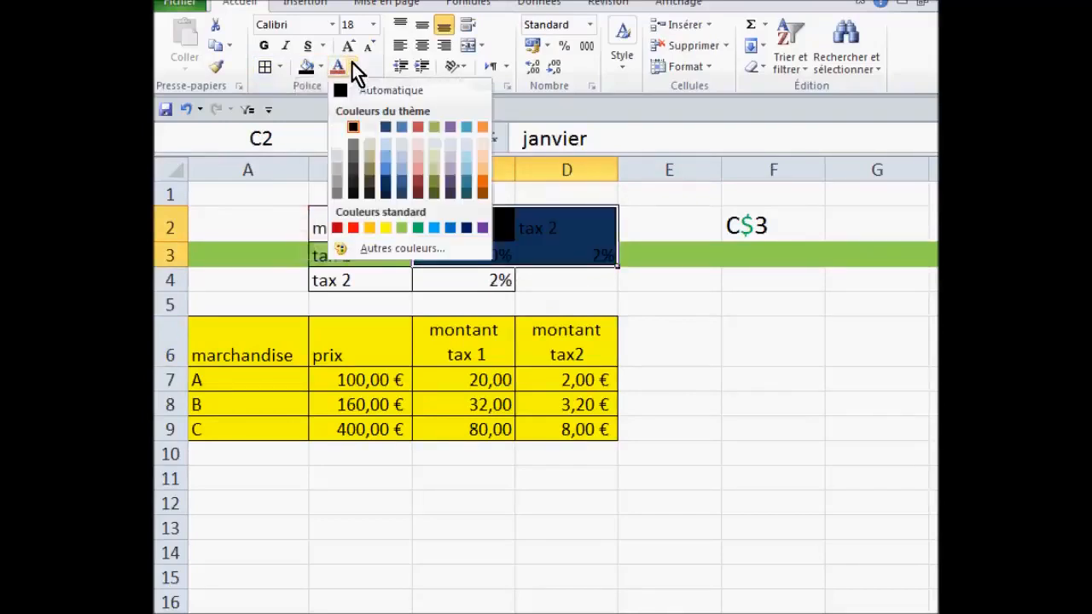
{"action": "left_click", "coordinate": [340, 129]}
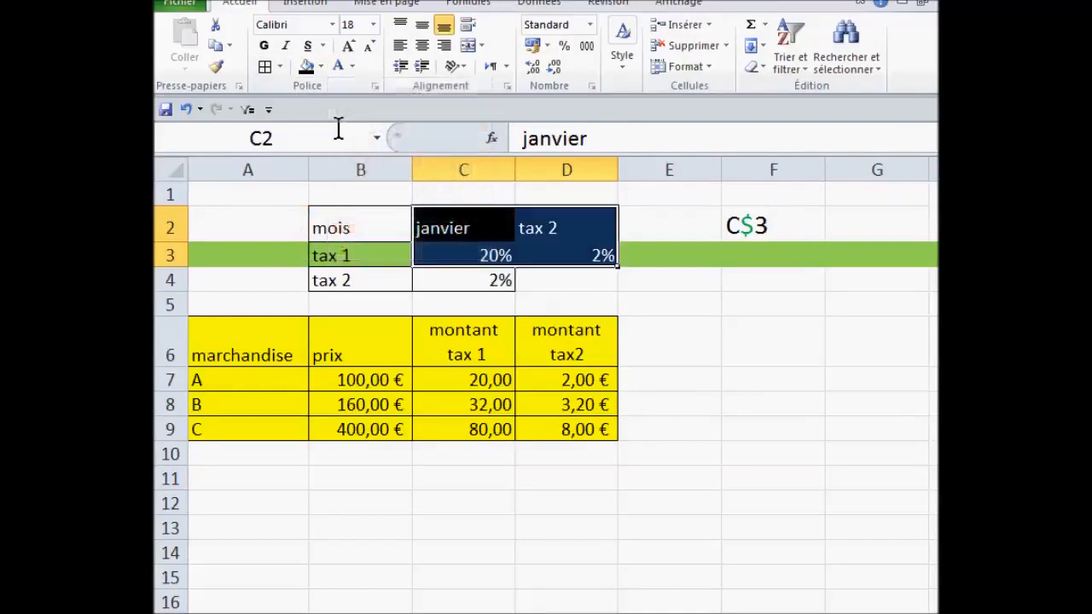
{"action": "left_click", "coordinate": [421, 47]}
{"action": "left_click", "coordinate": [691, 327]}
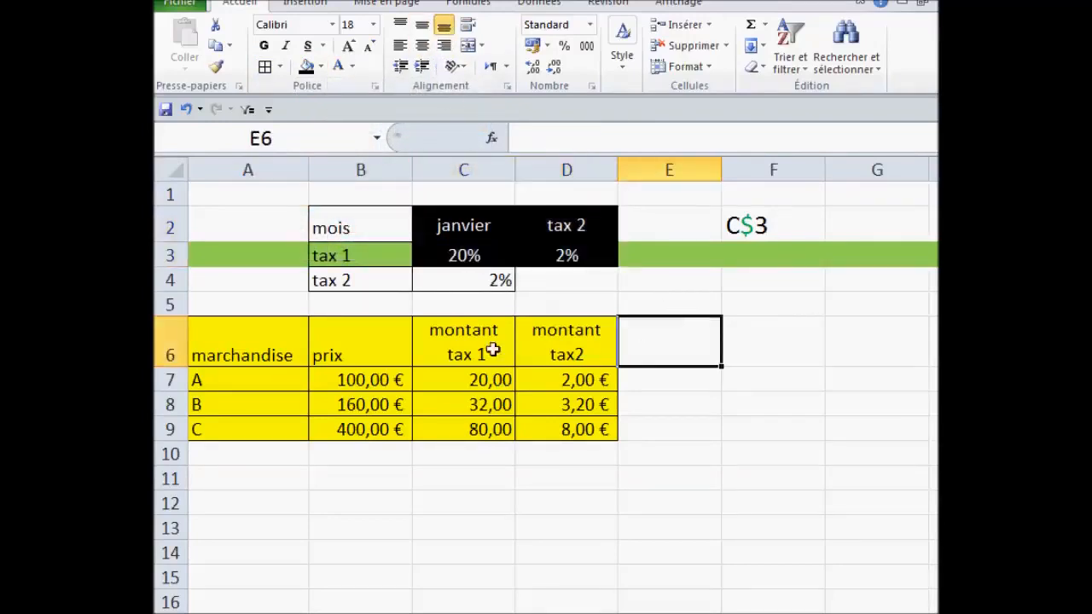
Step: Clear the tax 1 and tax 2 formulas in C7:D9
{"action": "left_click_drag", "start_coordinate": [463, 375], "coordinate": [567, 427]}
{"action": "key", "text": "Delete"}
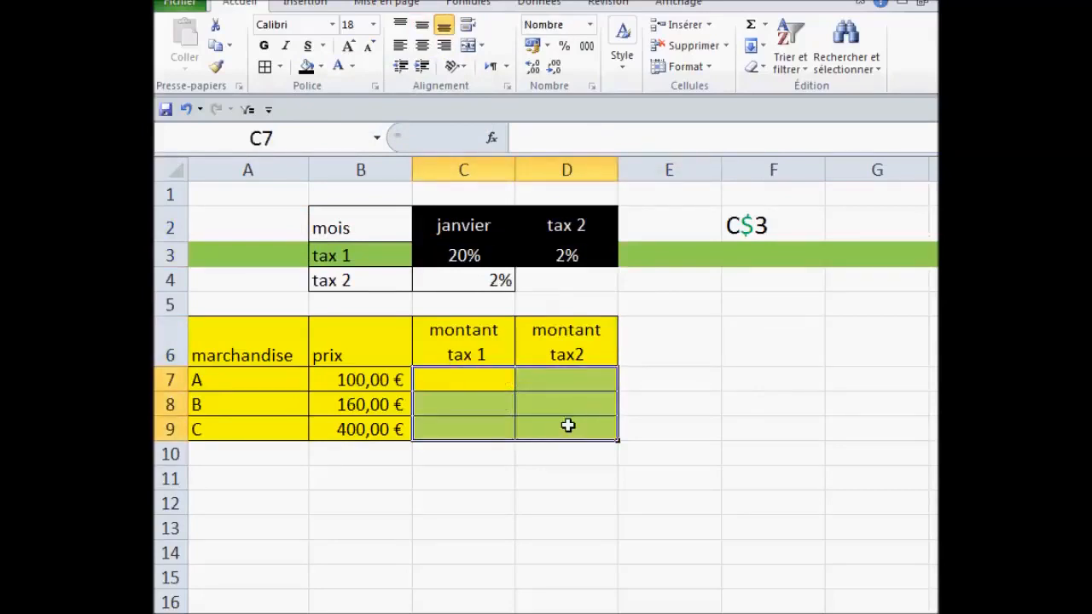
{"action": "left_click", "coordinate": [714, 388]}
Step: Start one formula for the whole range C7:D9, multiplying B7 by the rate in C3 with its row fixed as C$3
{"action": "left_click_drag", "start_coordinate": [450, 380], "coordinate": [543, 424]}
{"action": "type", "text": "="}
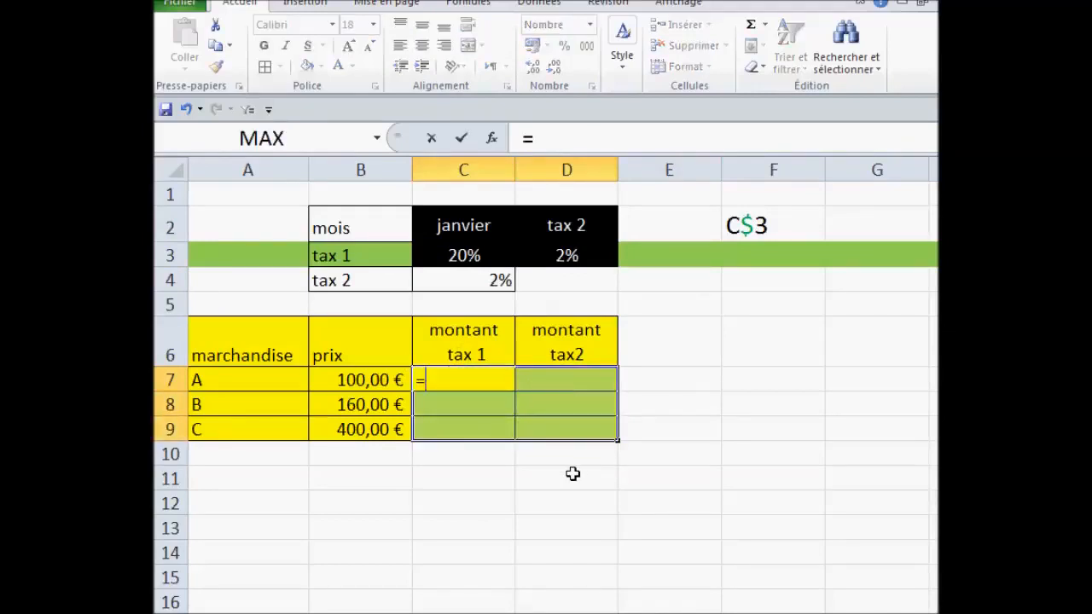
{"action": "left_click", "coordinate": [359, 384]}
{"action": "type", "text": "*"}
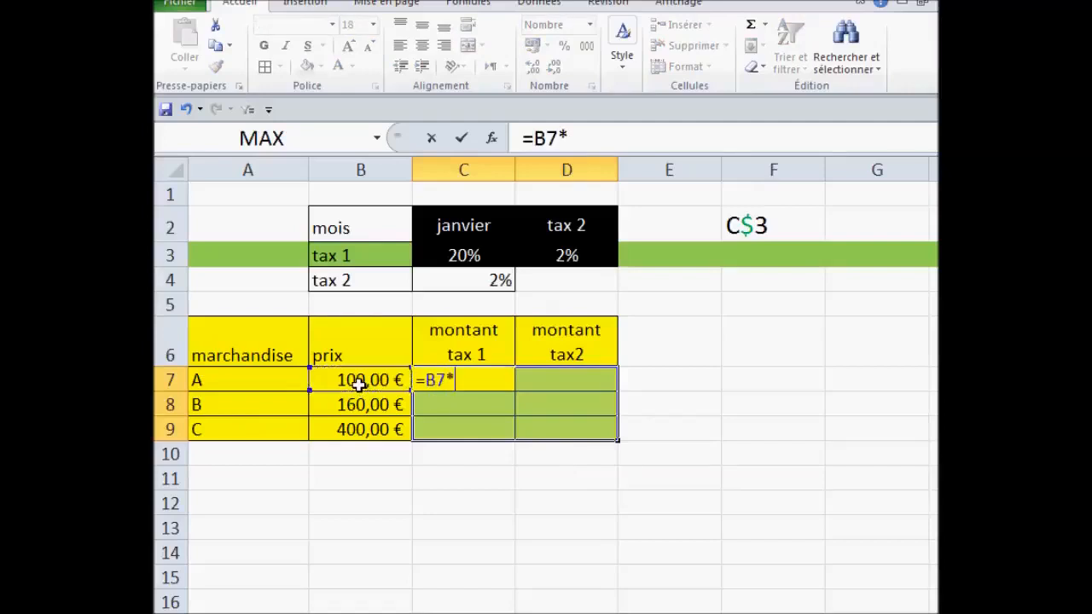
{"action": "left_click", "coordinate": [467, 255]}
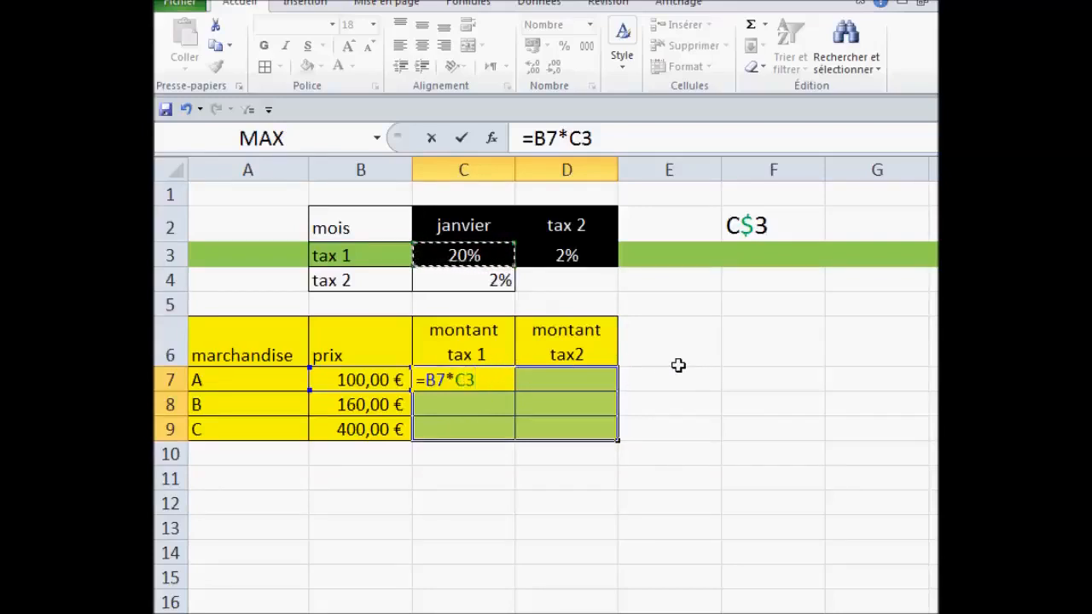
{"action": "left_click", "coordinate": [466, 379]}
{"action": "key", "text": "F4"}
{"action": "key", "text": "F4"}
Step: Fix the price column as $B7 and fill C7:D9 in a single entry with =$B7*C$3
{"action": "key", "text": "Left"}
{"action": "key", "text": "Left"}
{"action": "key", "text": "Left"}
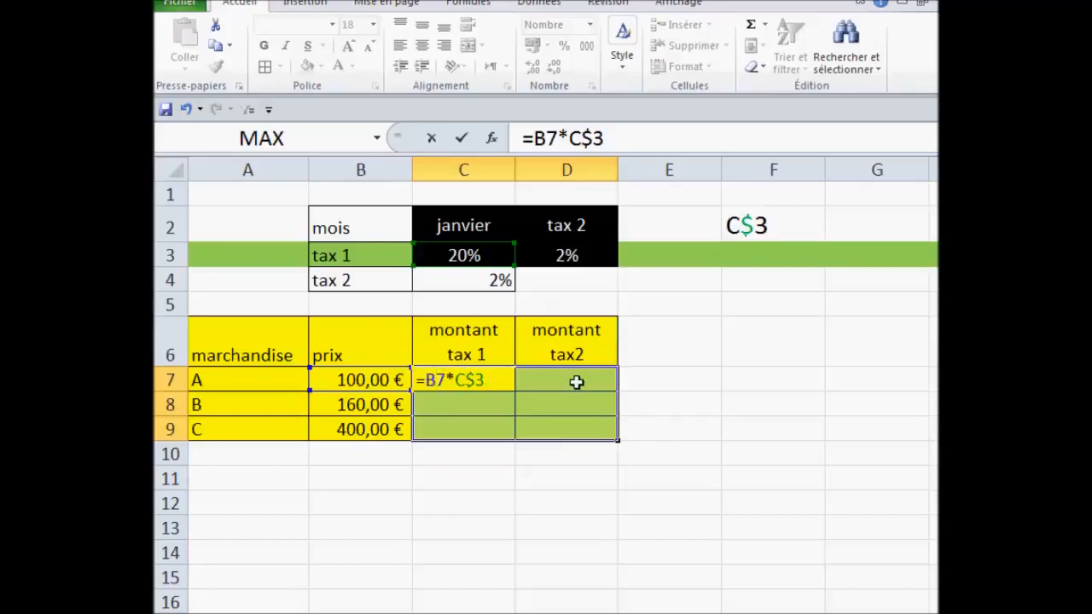
{"action": "key", "text": "F4"}
{"action": "key", "text": "F4"}
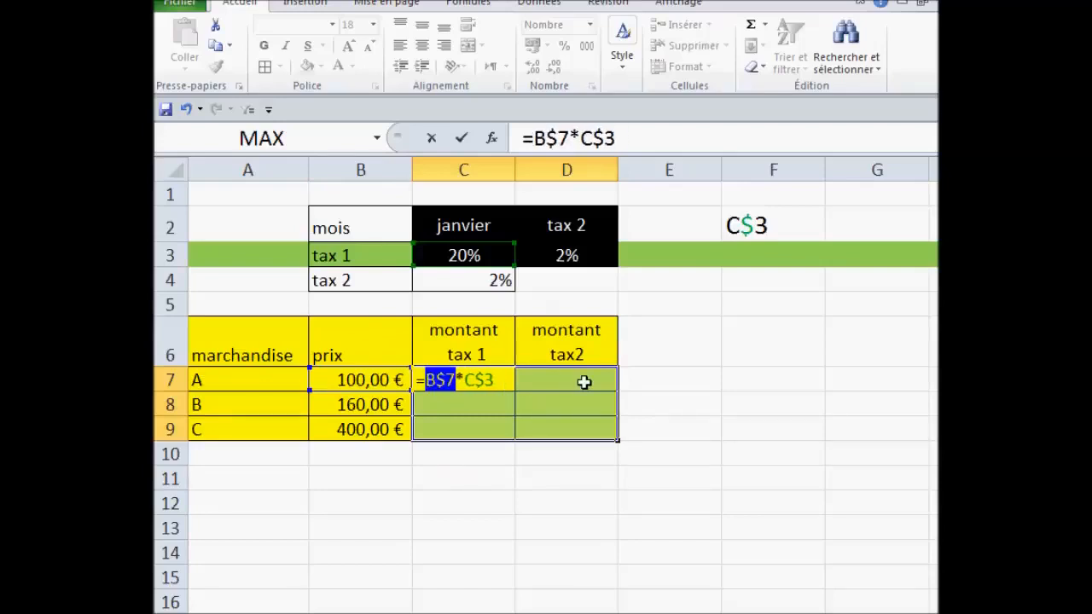
{"action": "key", "text": "F4"}
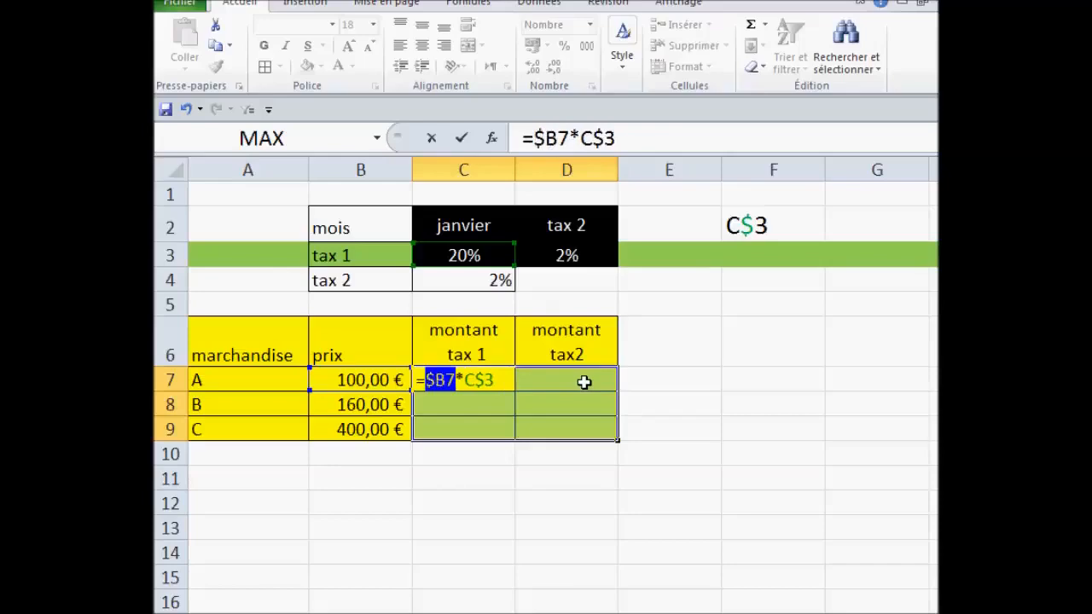
{"action": "left_click", "coordinate": [510, 381]}
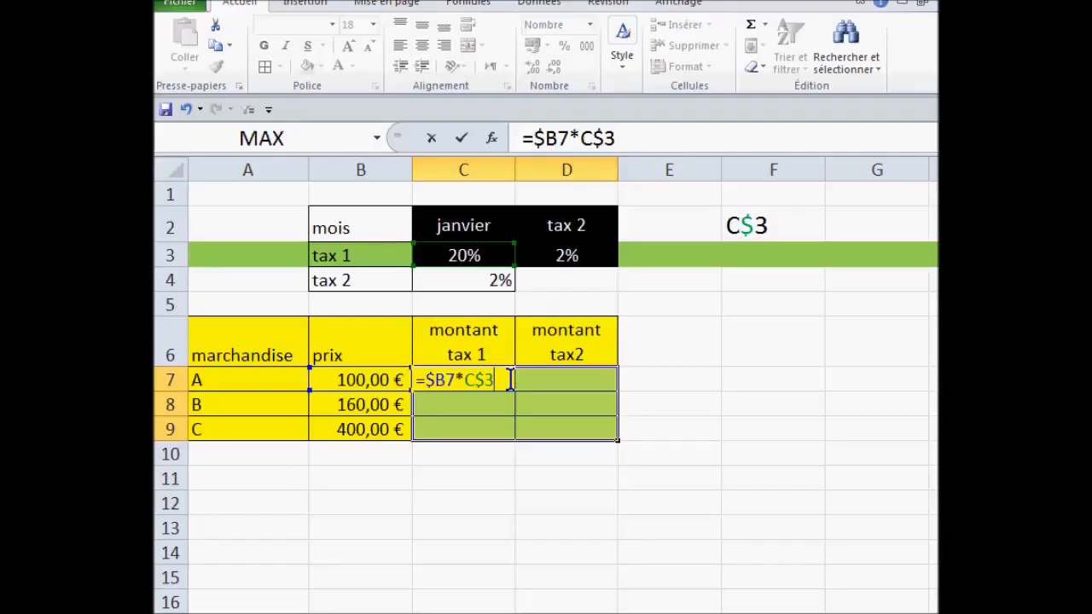
{"action": "key", "text": "ctrl+Return"}
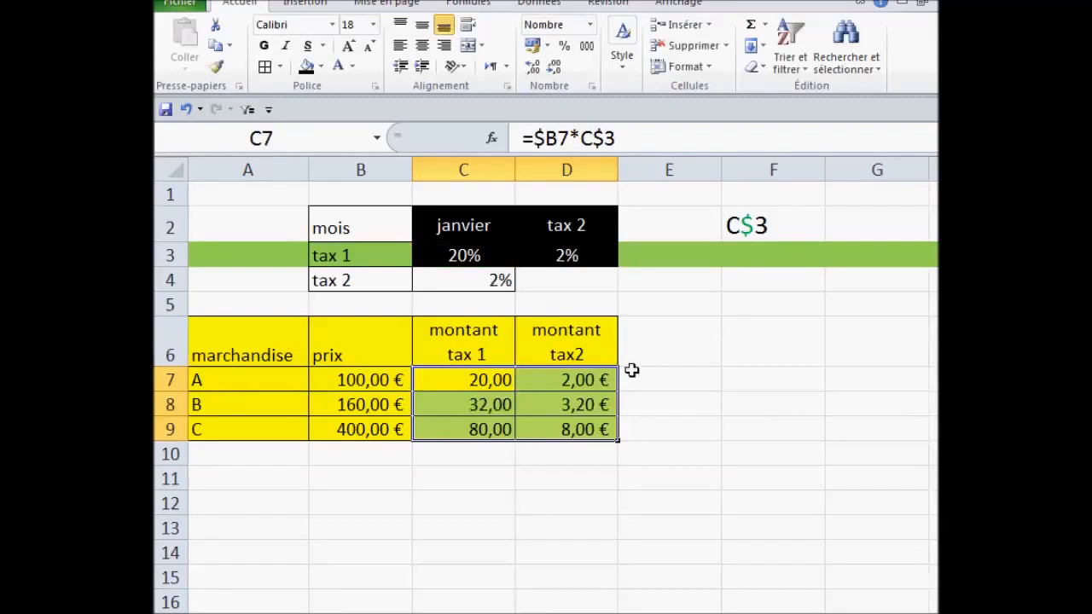
Step: Test the formulas by setting the tax 1 rate in C3 to 10% and the tax 2 rate in D3 to 1%
{"action": "left_click", "coordinate": [501, 258]}
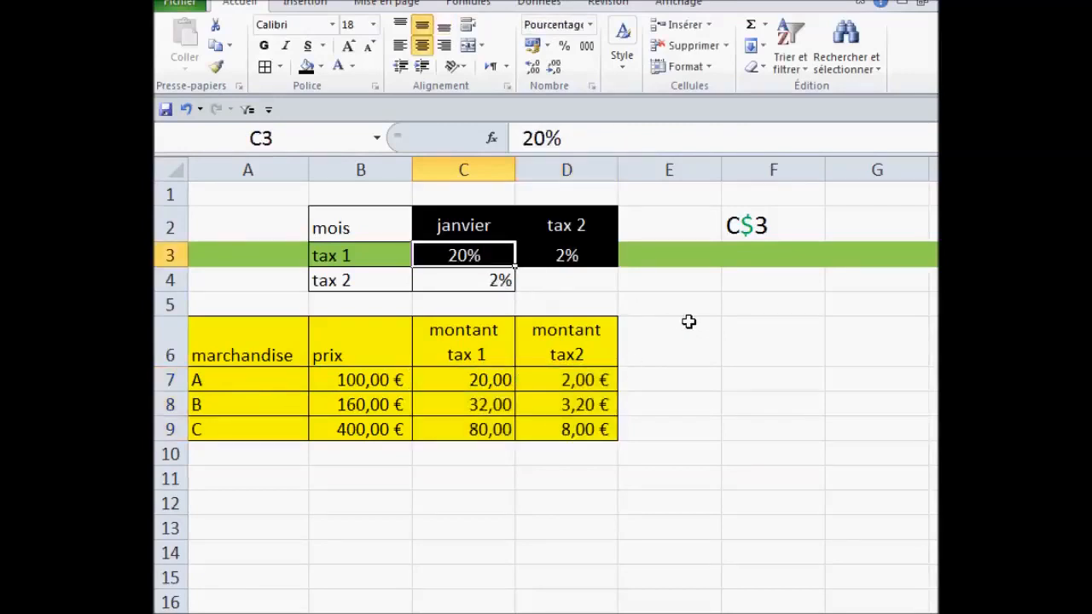
{"action": "type", "text": "10"}
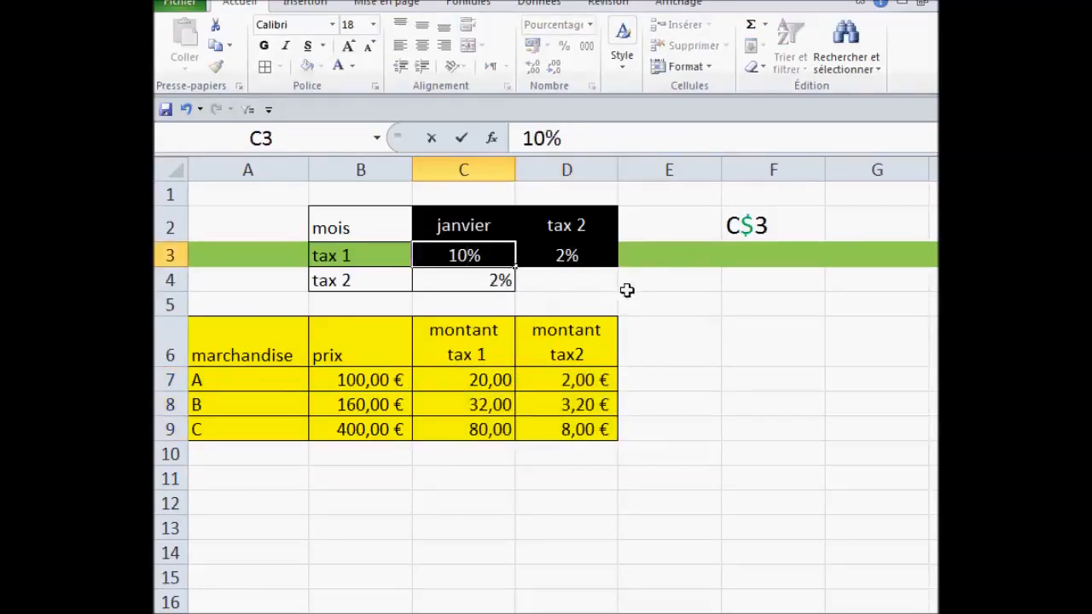
{"action": "left_click", "coordinate": [584, 258]}
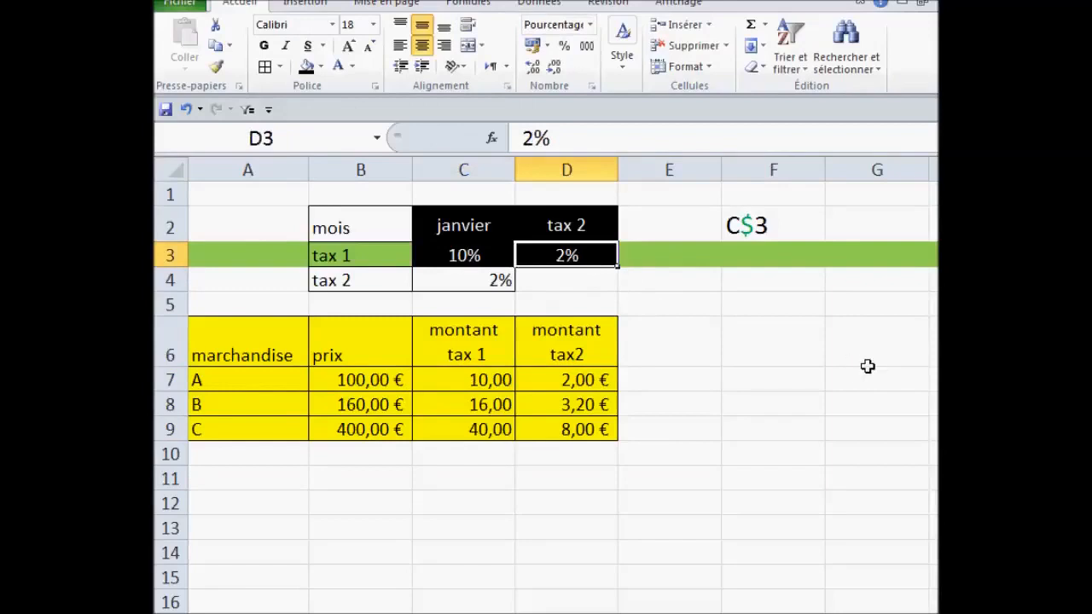
{"action": "type", "text": "1"}
{"action": "left_click", "coordinate": [783, 384]}
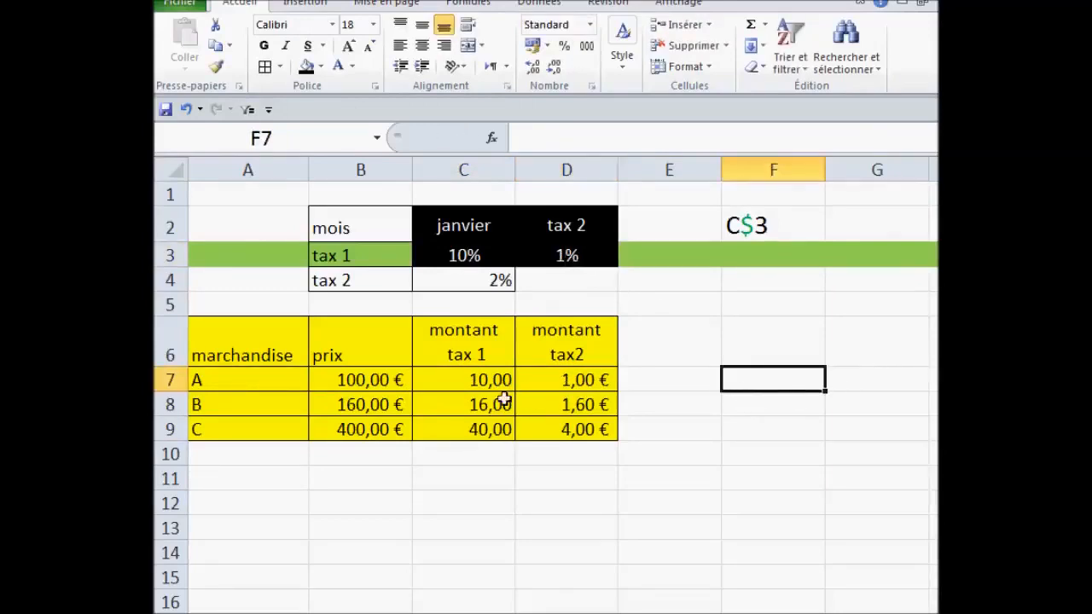
Step: Set the price of item B in B8 to 1000
{"action": "left_click", "coordinate": [388, 381]}
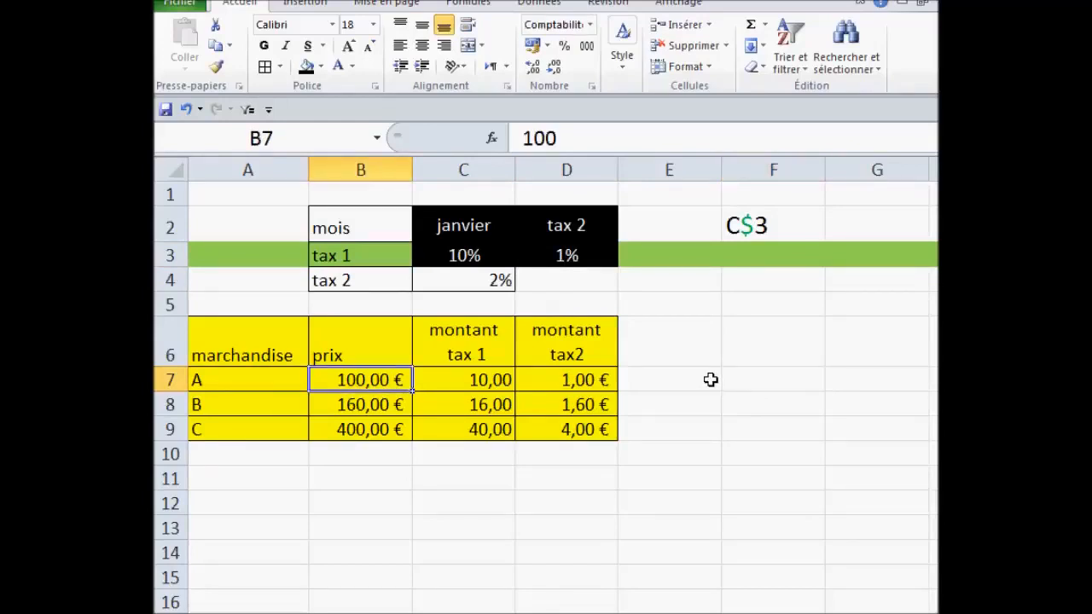
{"action": "left_click", "coordinate": [374, 405]}
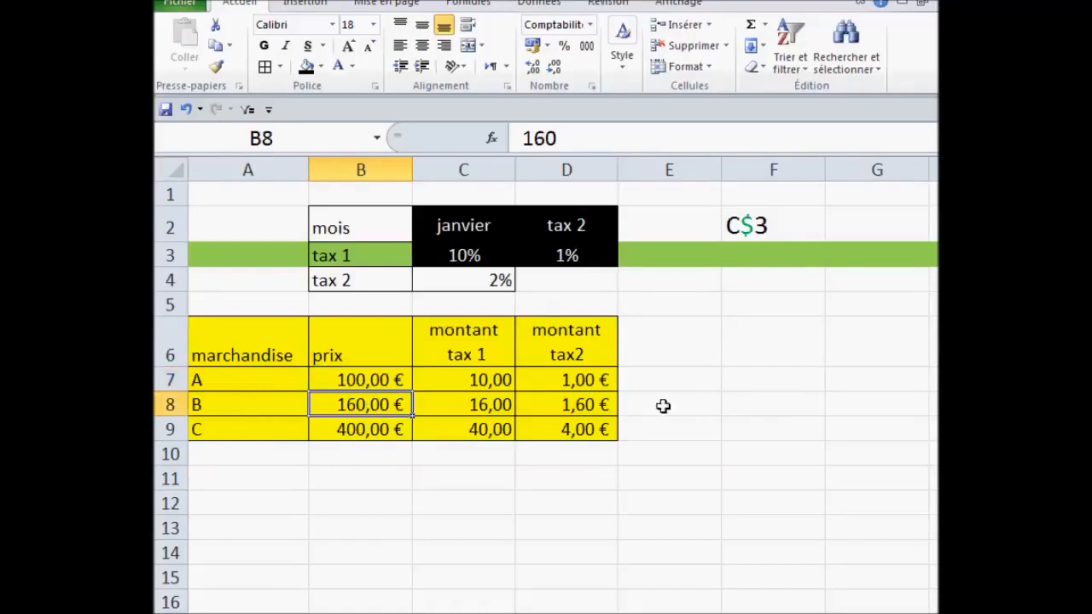
{"action": "type", "text": "1000"}
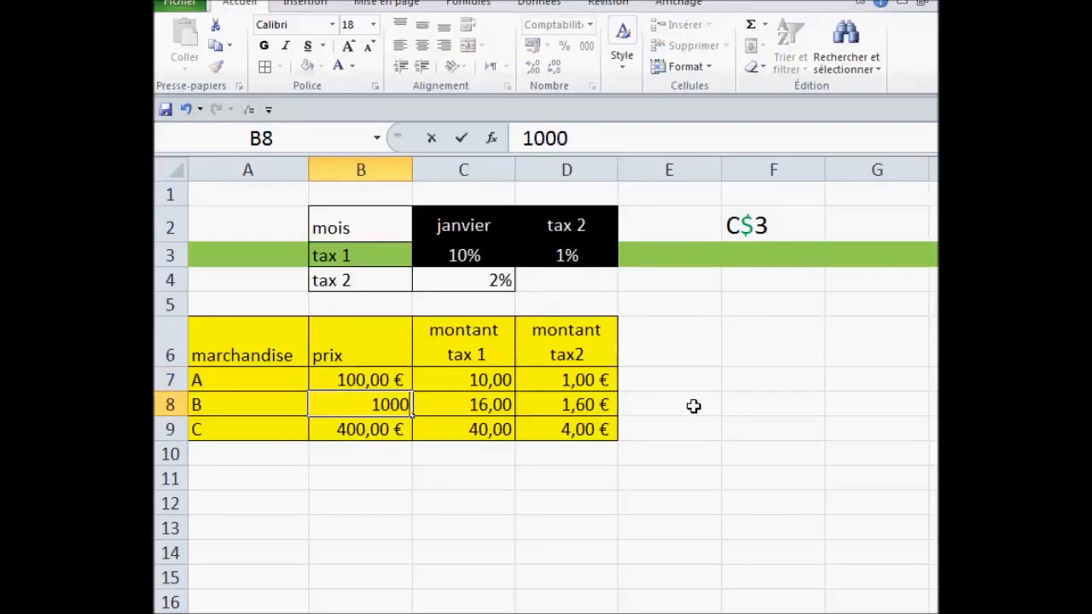
{"action": "key", "text": "Return"}
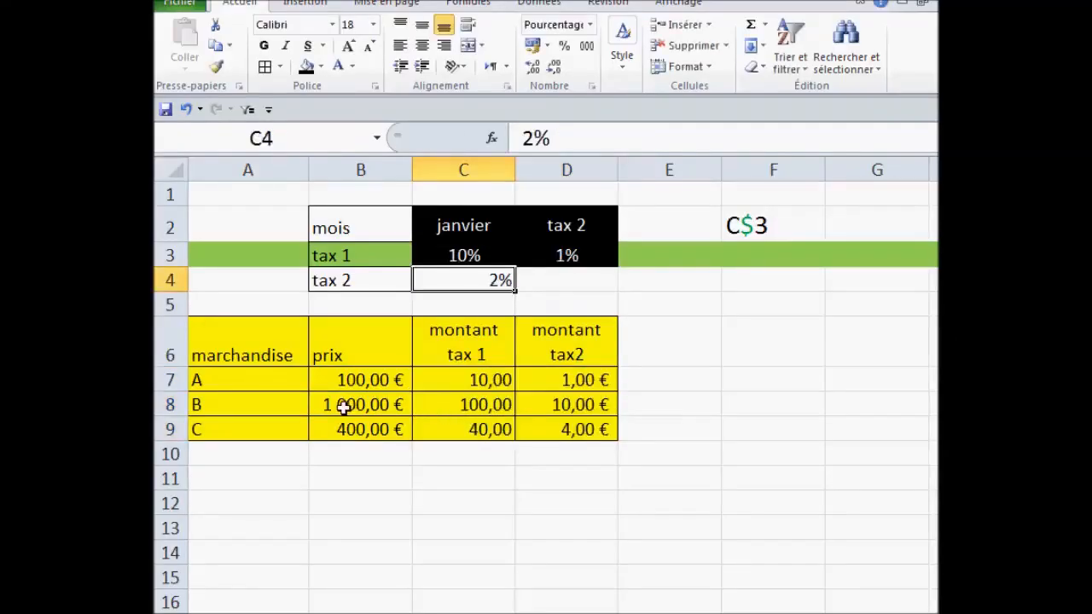
{"action": "left_click", "coordinate": [339, 407]}
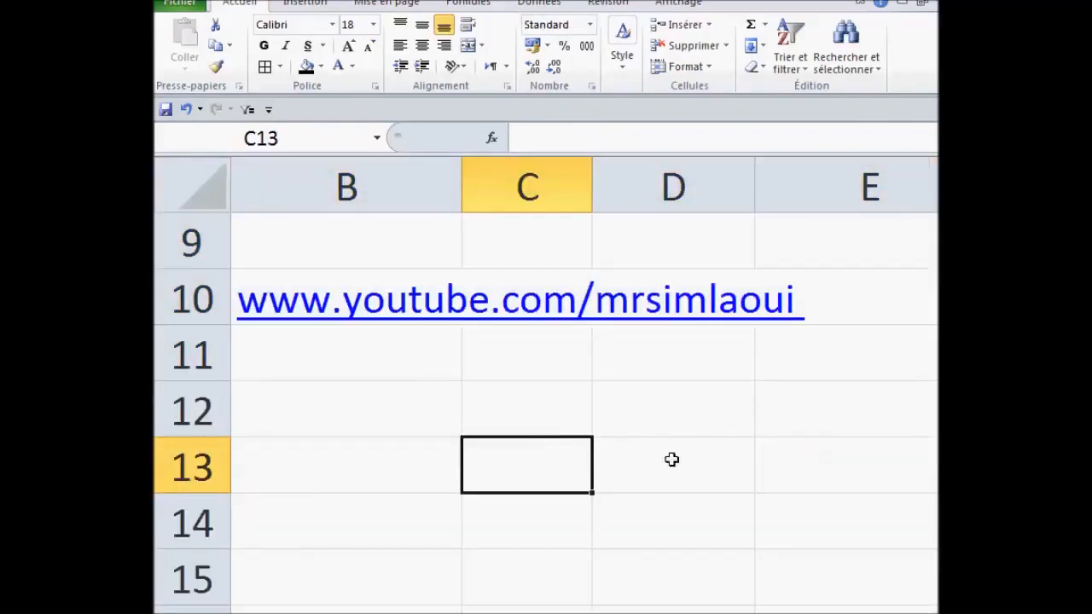
{"action": "left_click_drag", "start_coordinate": [268, 231], "coordinate": [815, 478]}
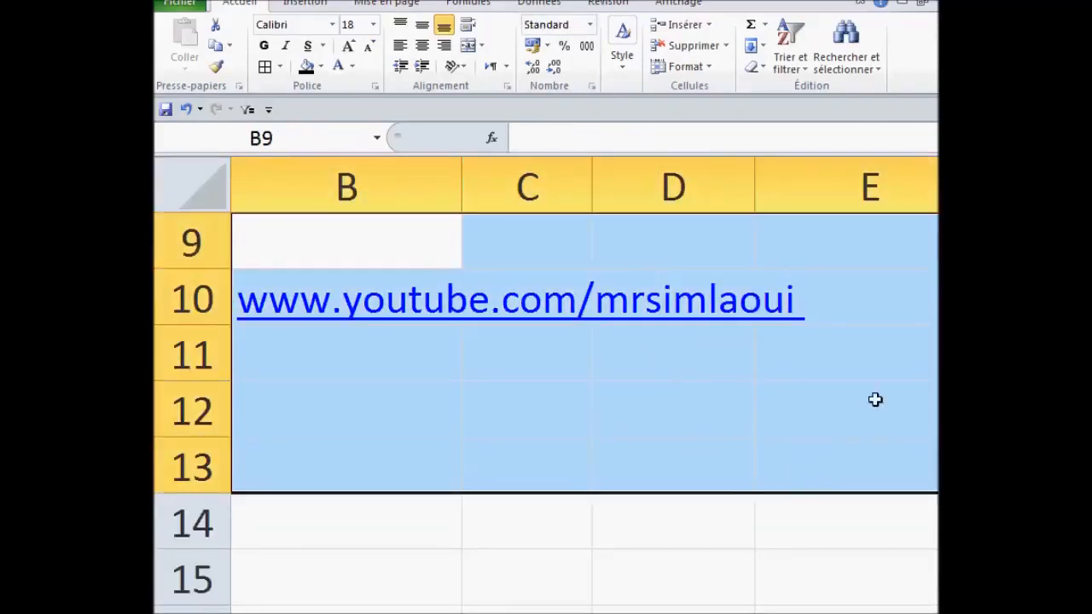